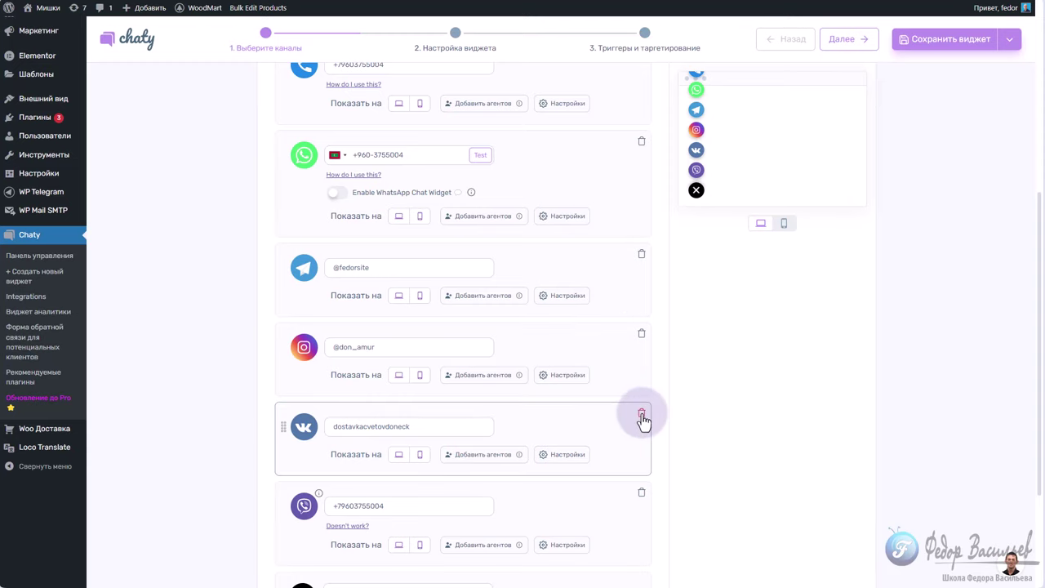
Try out an Email channel placed between Instagram and Vkontakte, and delete it again.
scroll(553, 352, down, 2)
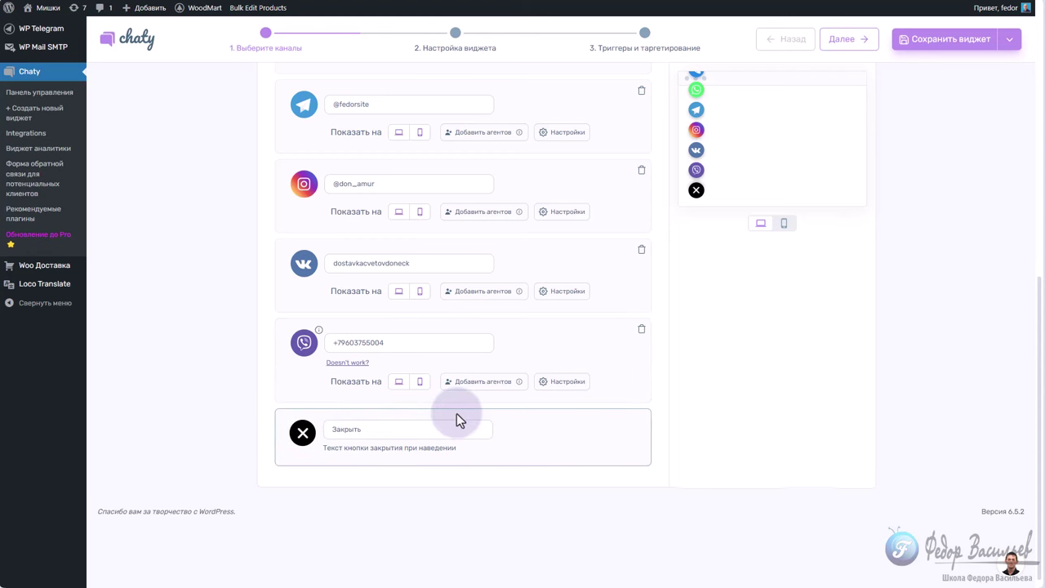
scroll(474, 414, up, 3)
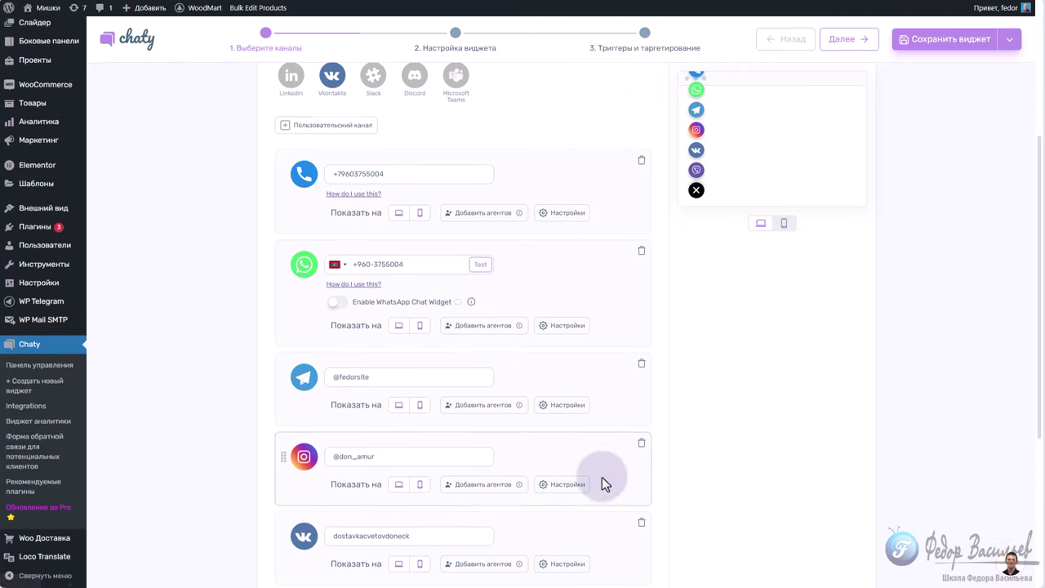
scroll(602, 477, up, 3)
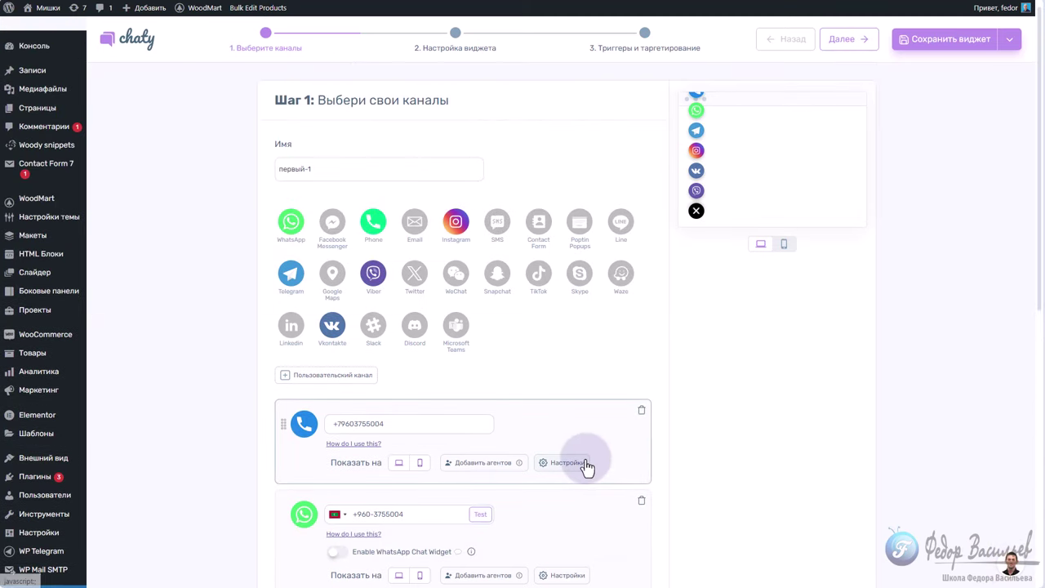
click(415, 221)
scroll(194, 271, down, 3)
scroll(195, 271, down, 5)
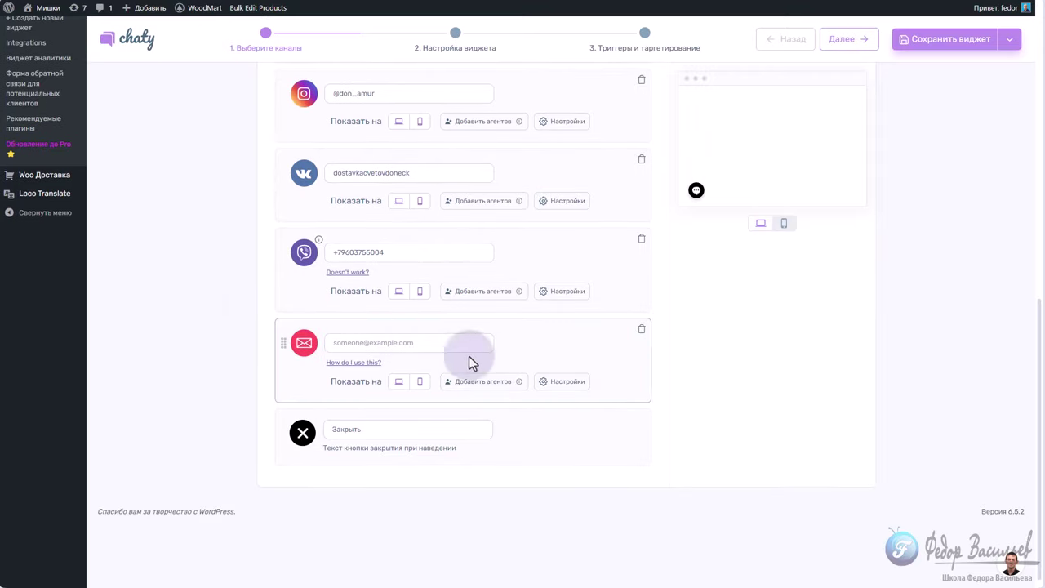
drag(281, 340, 285, 253)
click(407, 235)
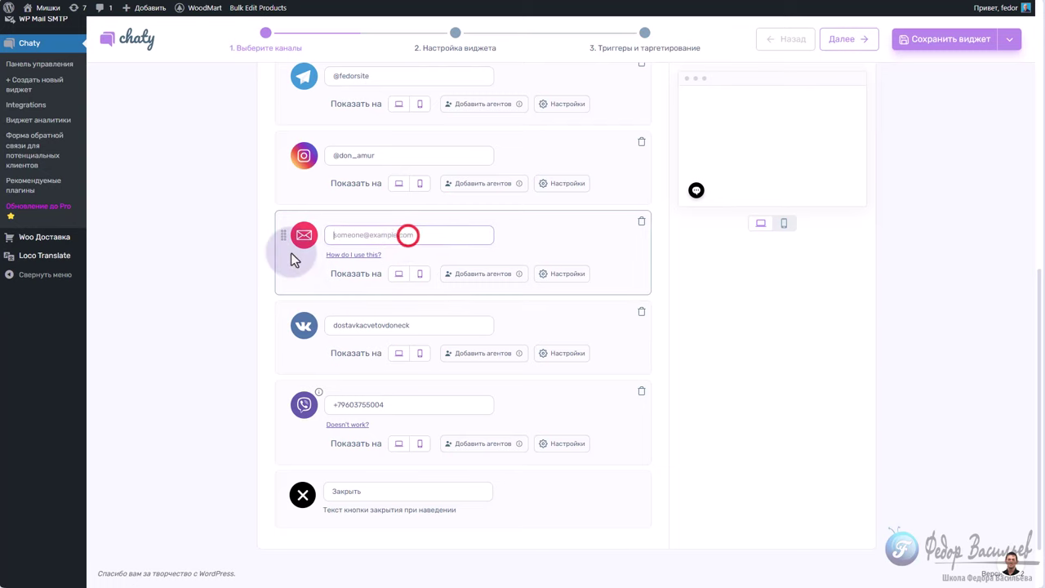
click(642, 223)
Try adding two custom link channels to the widget, and delete both from the channel list.
scroll(525, 369, up, 10)
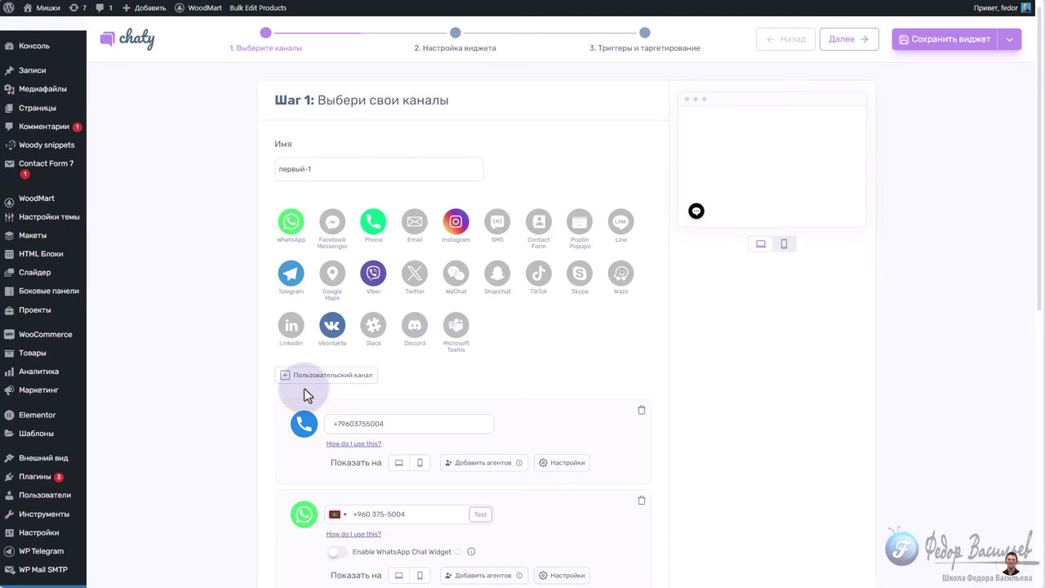
click(336, 376)
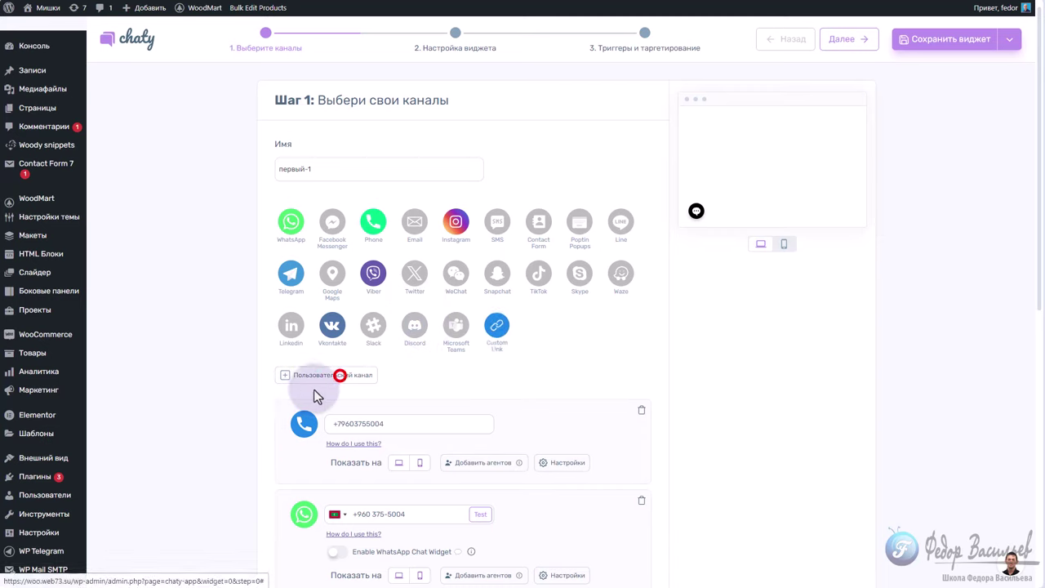
click(290, 375)
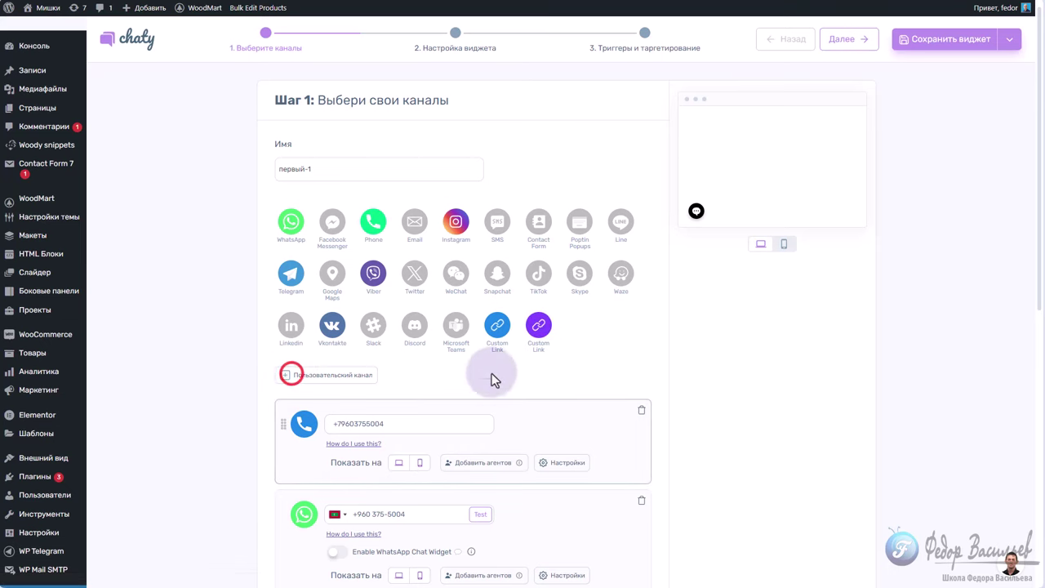
scroll(490, 373, down, 10)
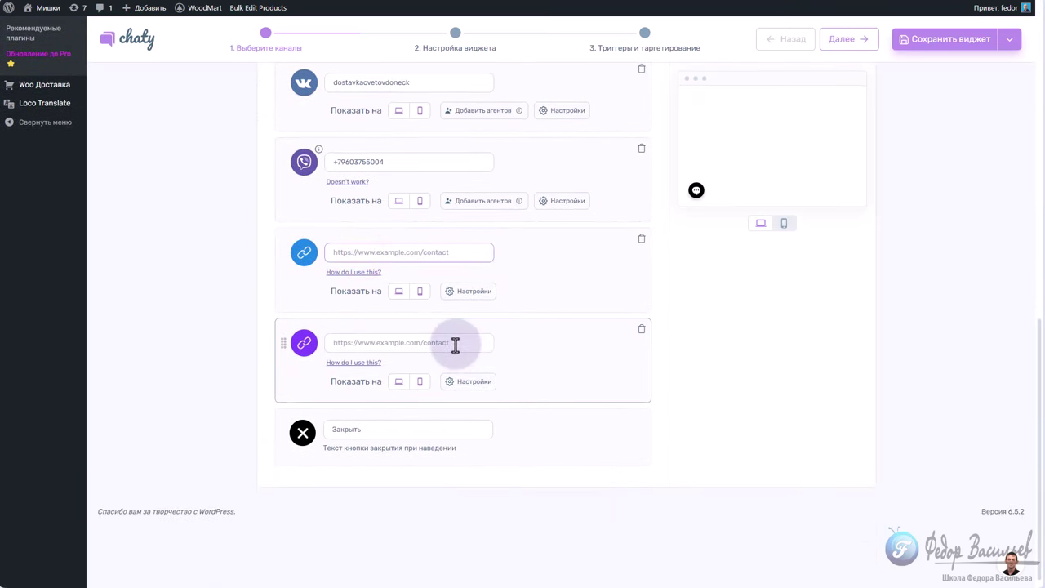
click(641, 329)
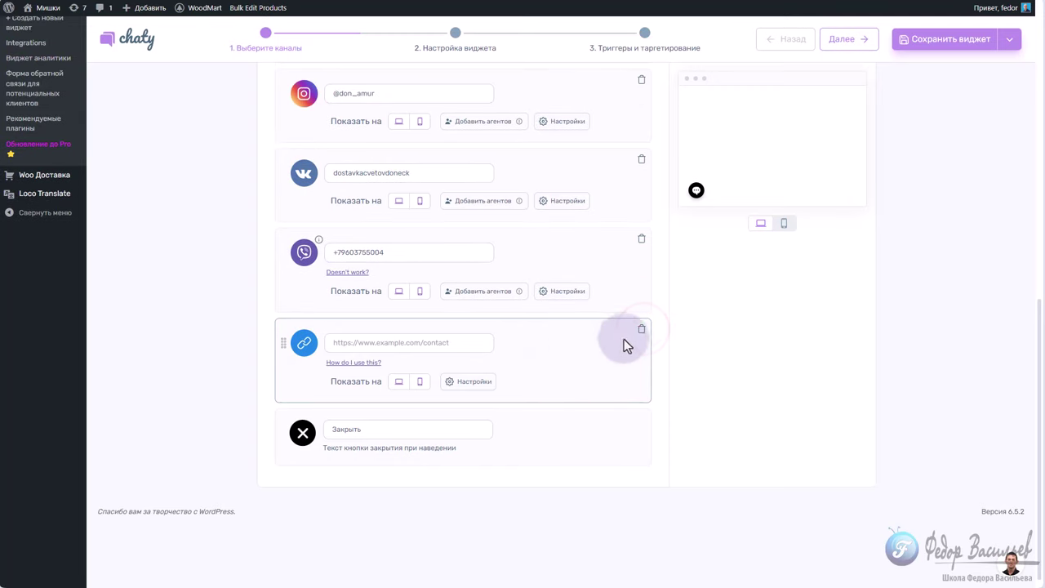
click(641, 329)
Cut the number out of the Phone channel's field and paste it back in.
scroll(429, 364, up, 10)
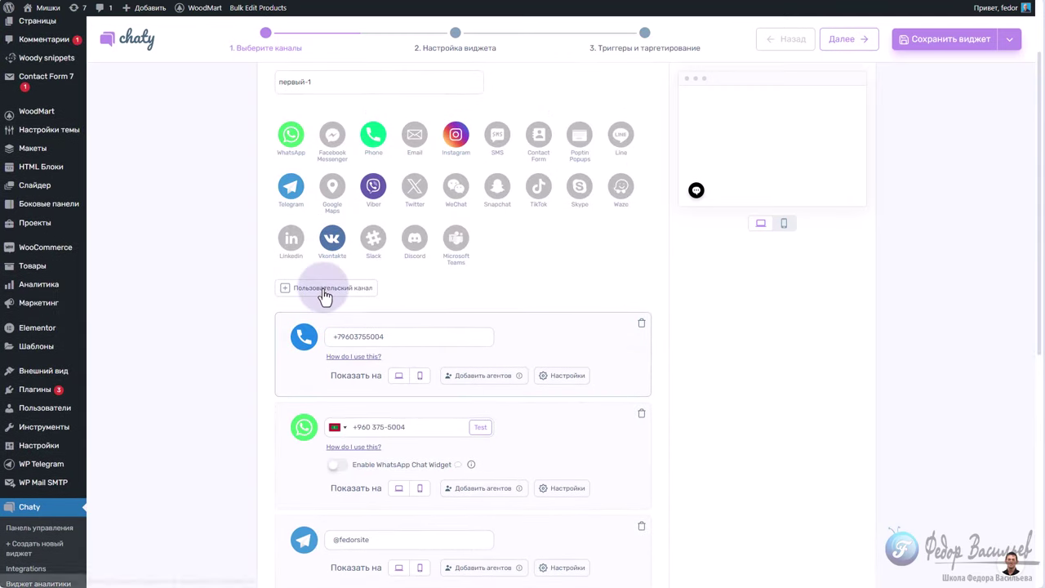
scroll(299, 311, down, 2)
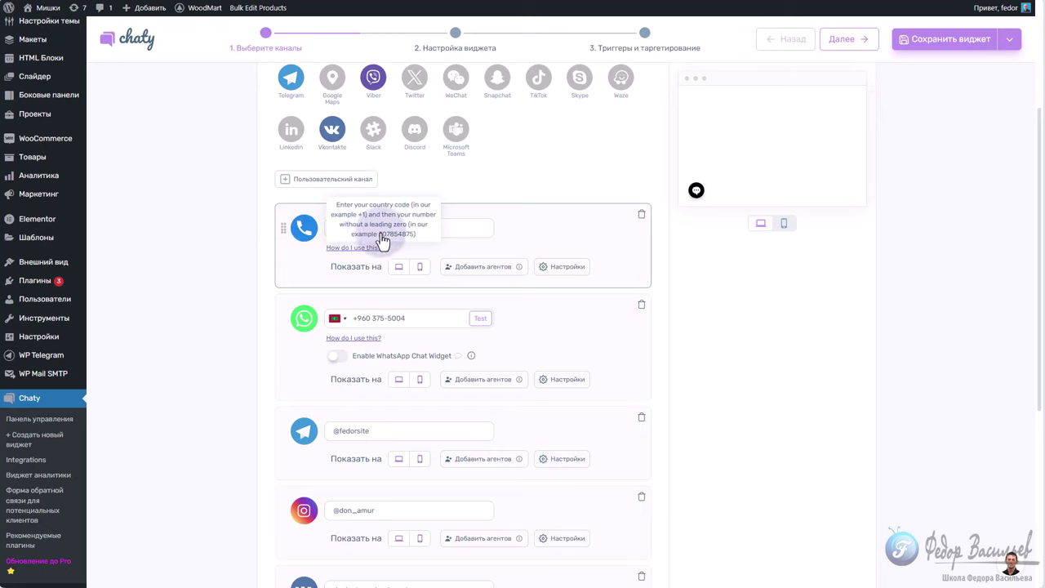
triple_click(392, 227)
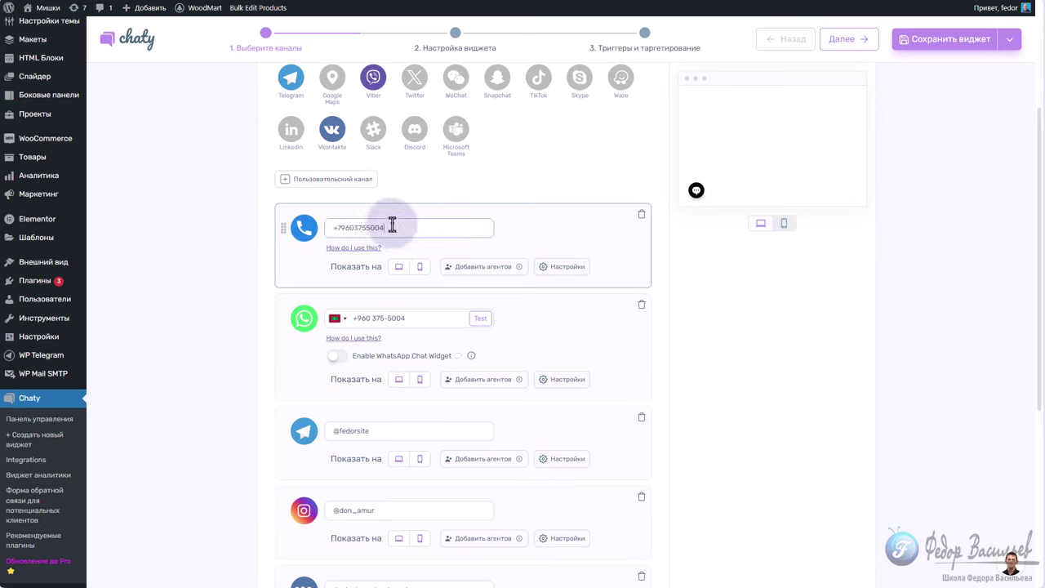
right_click(392, 222)
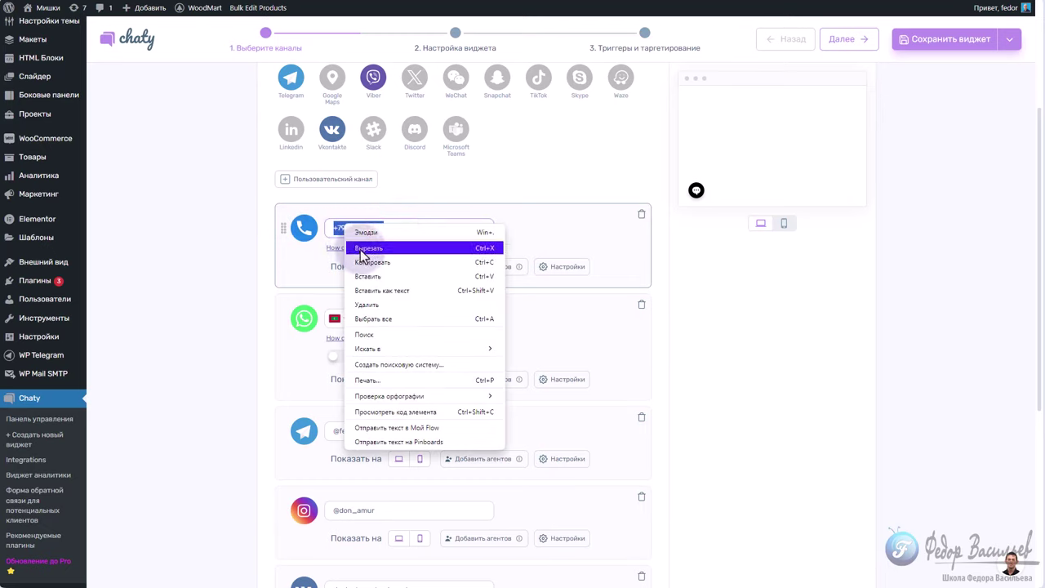
click(363, 248)
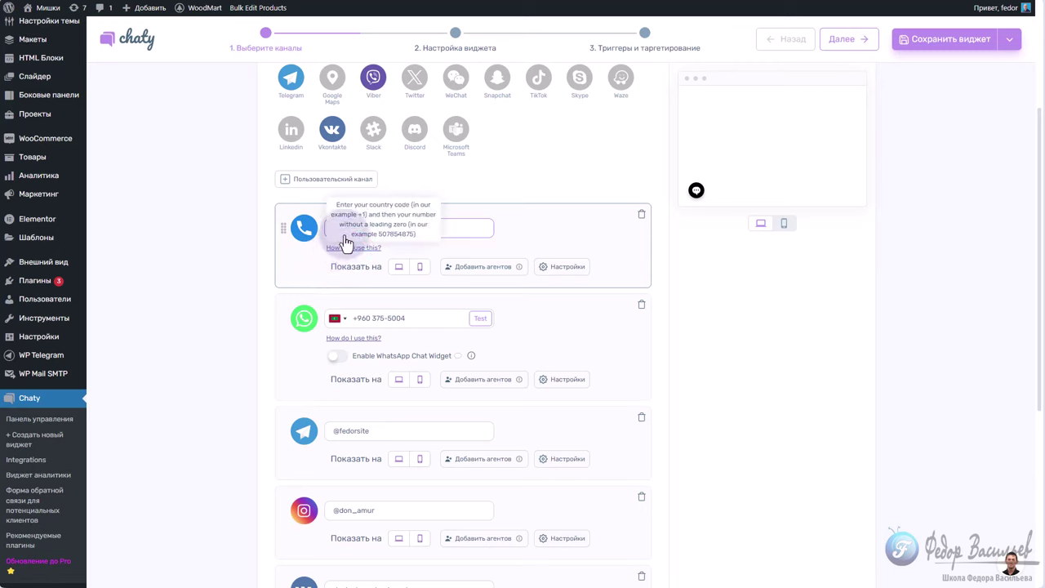
click(346, 227)
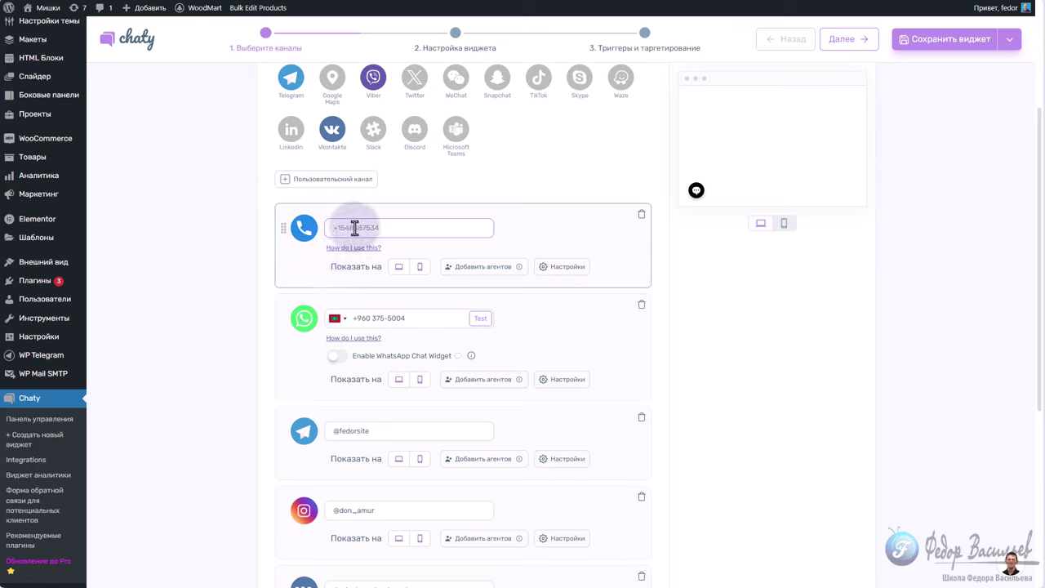
right_click(343, 232)
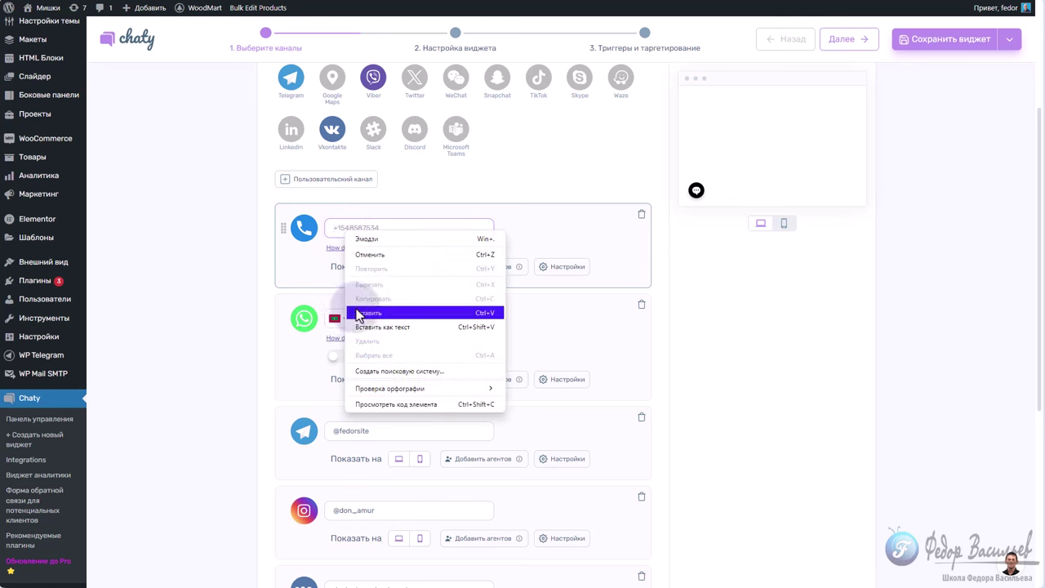
click(356, 308)
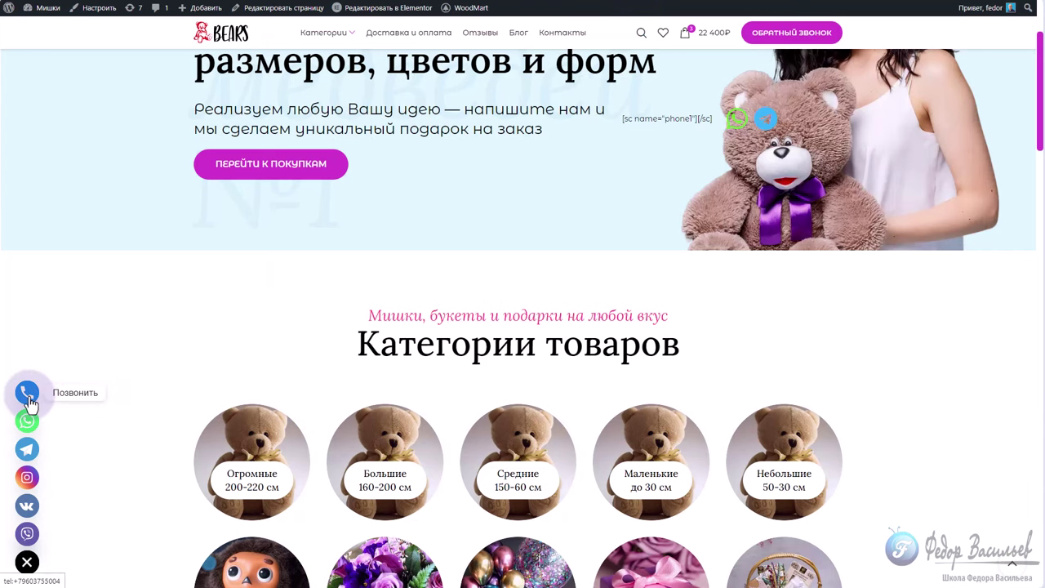
Test the phone button of the chat widget on the live site and decline opening the external application.
click(28, 395)
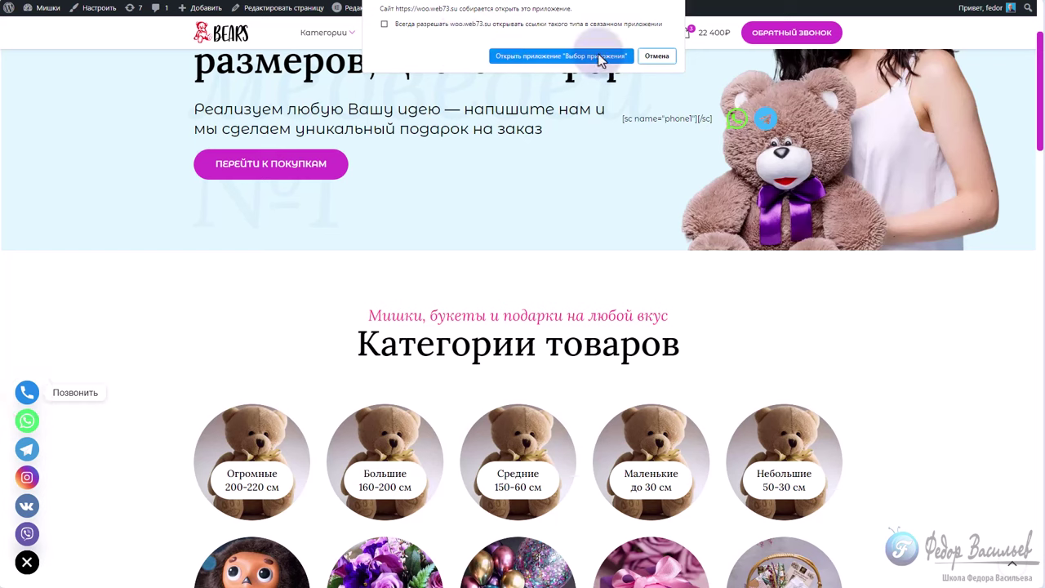
click(647, 60)
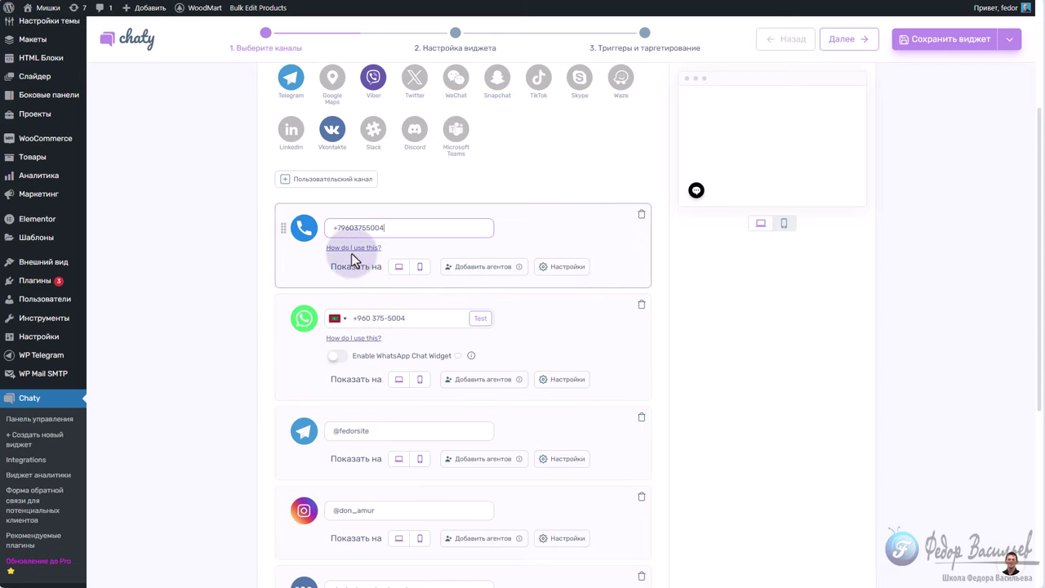
Turn off the Phone channel's display on desktop and expand the widget preview.
click(399, 267)
mouse_move(377, 341)
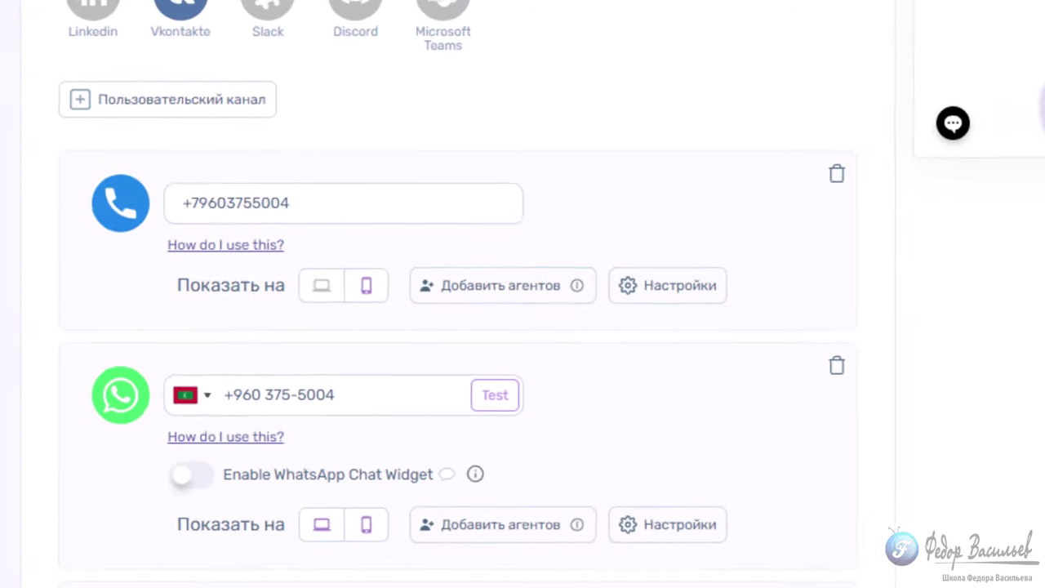
click(952, 124)
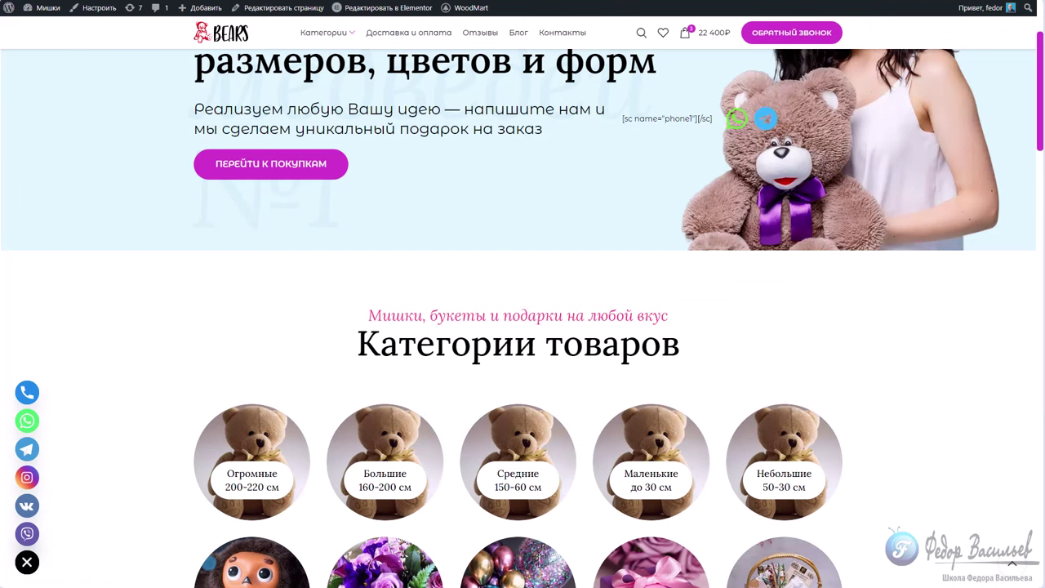
Check the widget's channels on the live homepage in desktop view and in the emulated iPhone 12 Pro view, reloading the page.
scroll(191, 496, up, 2)
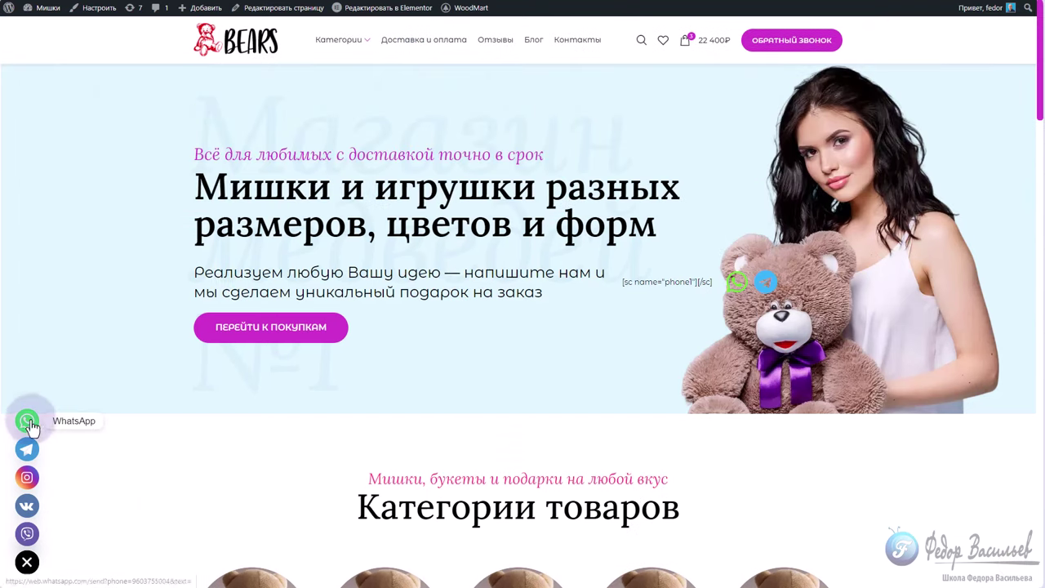
right_click(225, 456)
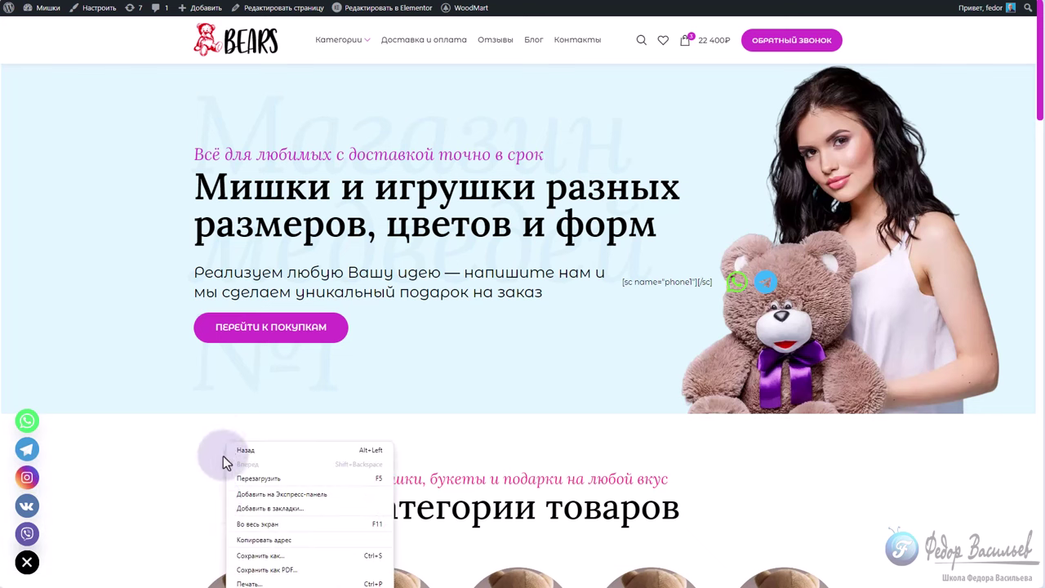
key(ctrl+shift+i)
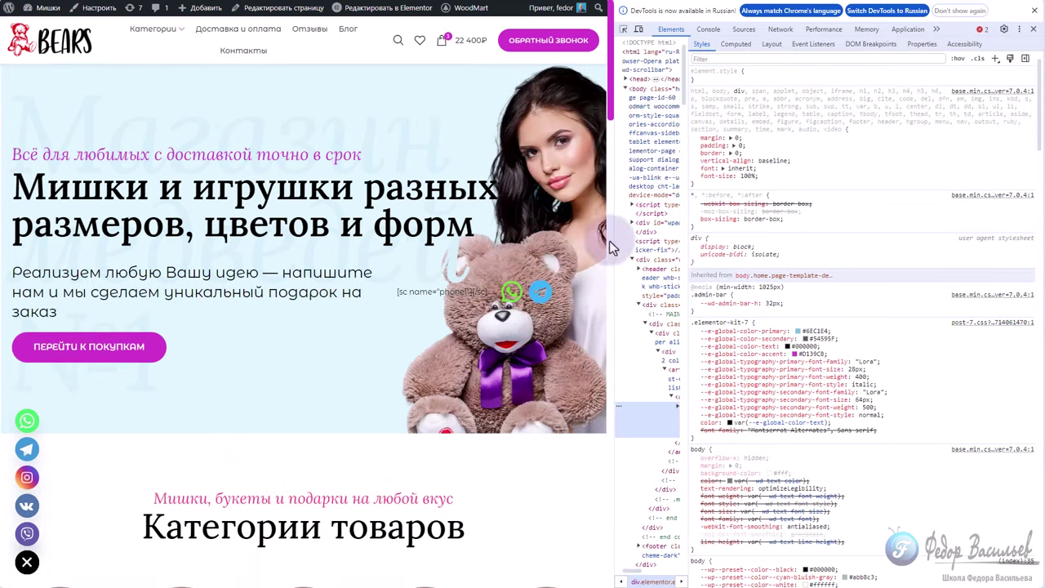
key(ctrl+shift+m)
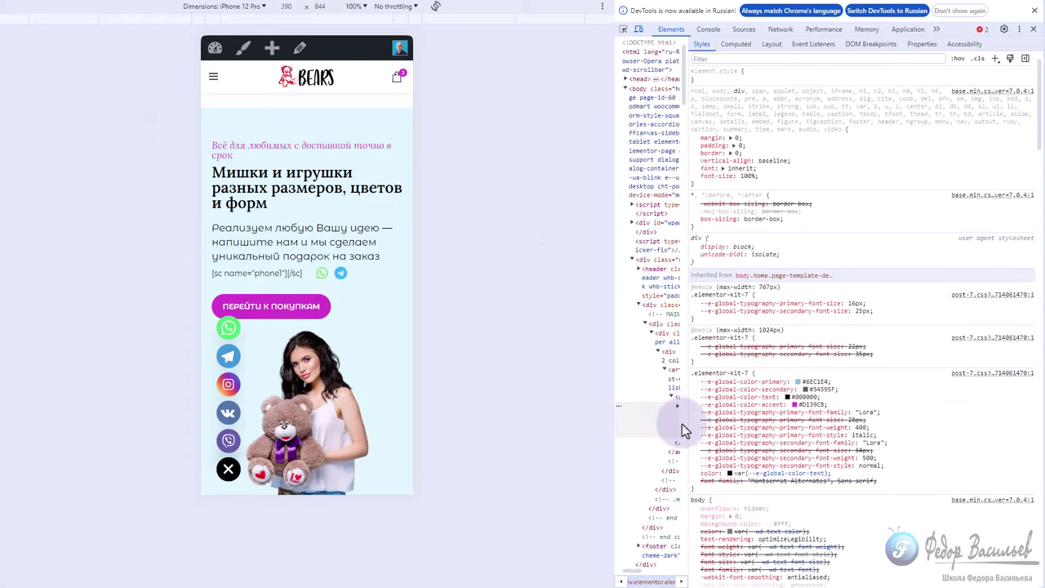
key(F5)
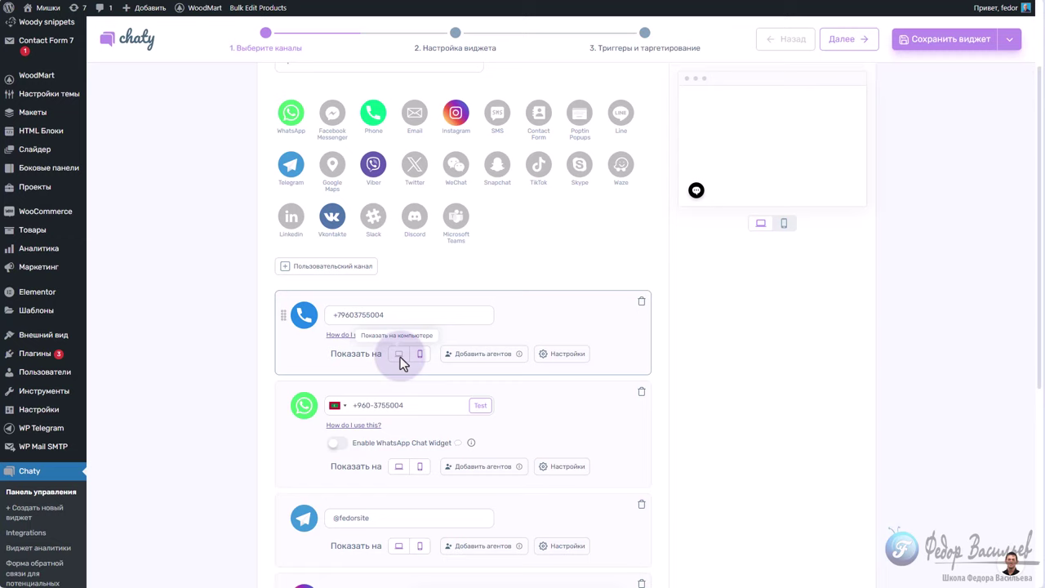
Turn the Phone channel's display on desktop back on.
click(398, 355)
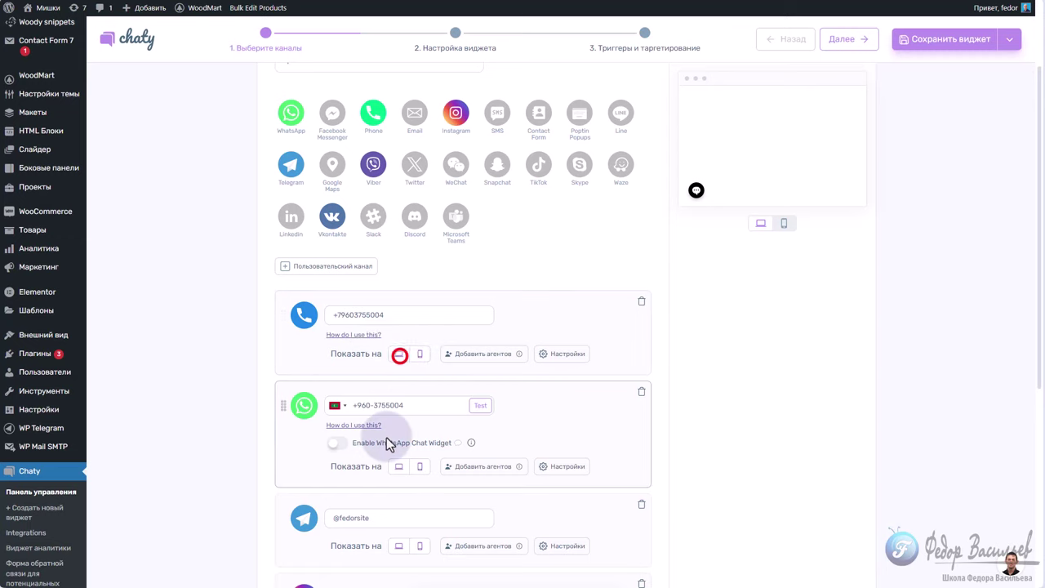
click(398, 356)
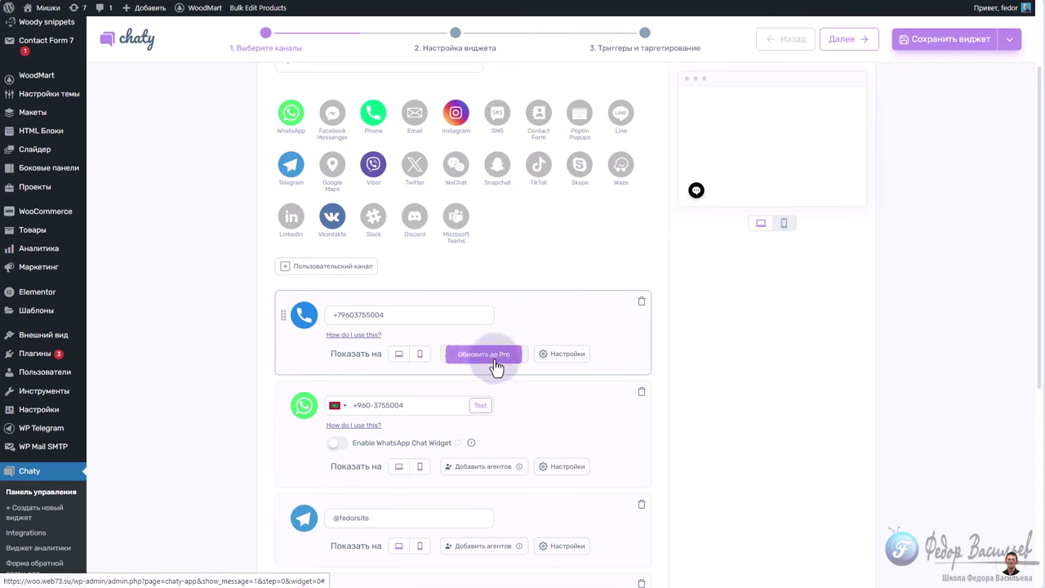
Set the Phone channel's icon to a custom bright green in its settings and expand the widget preview.
click(566, 357)
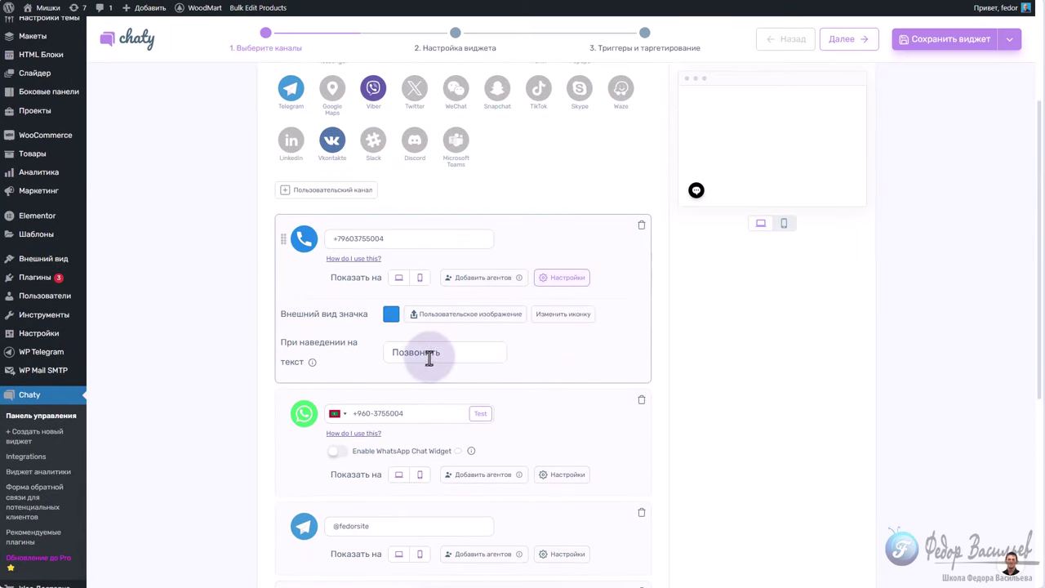
click(392, 315)
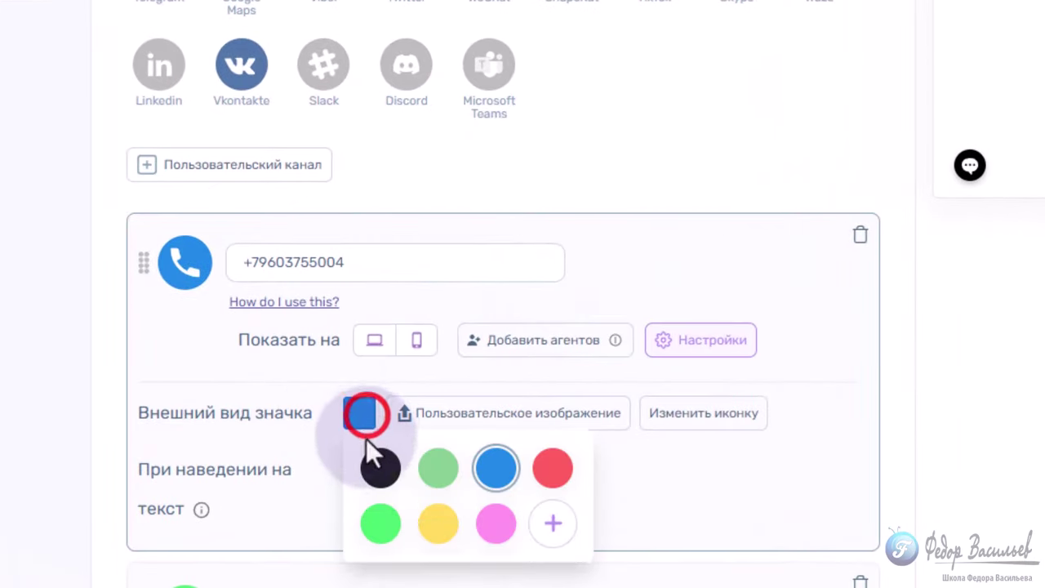
click(552, 523)
scroll(502, 559, down, 2)
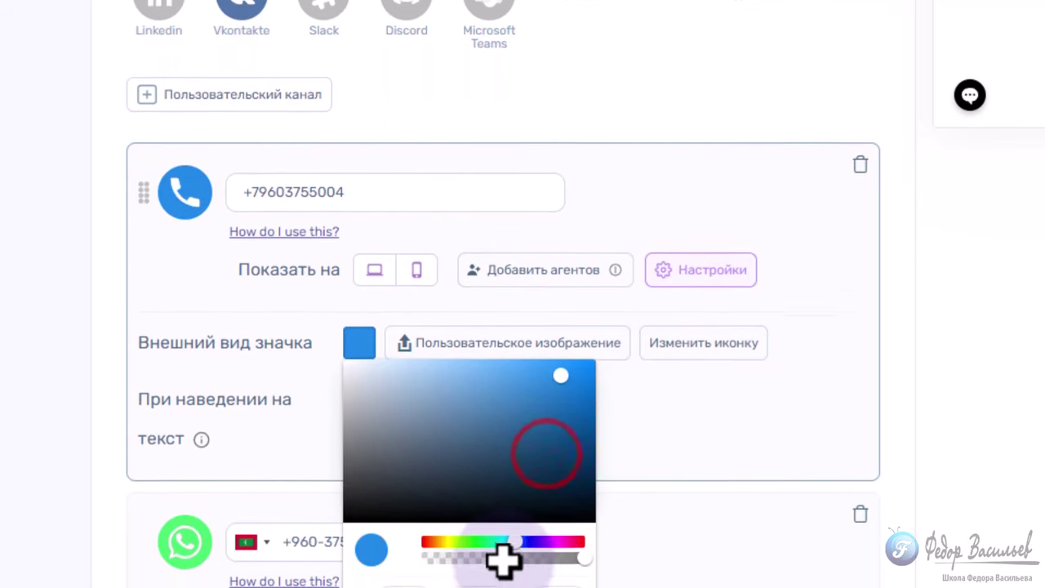
scroll(502, 560, down, 1)
drag(511, 488, 479, 487)
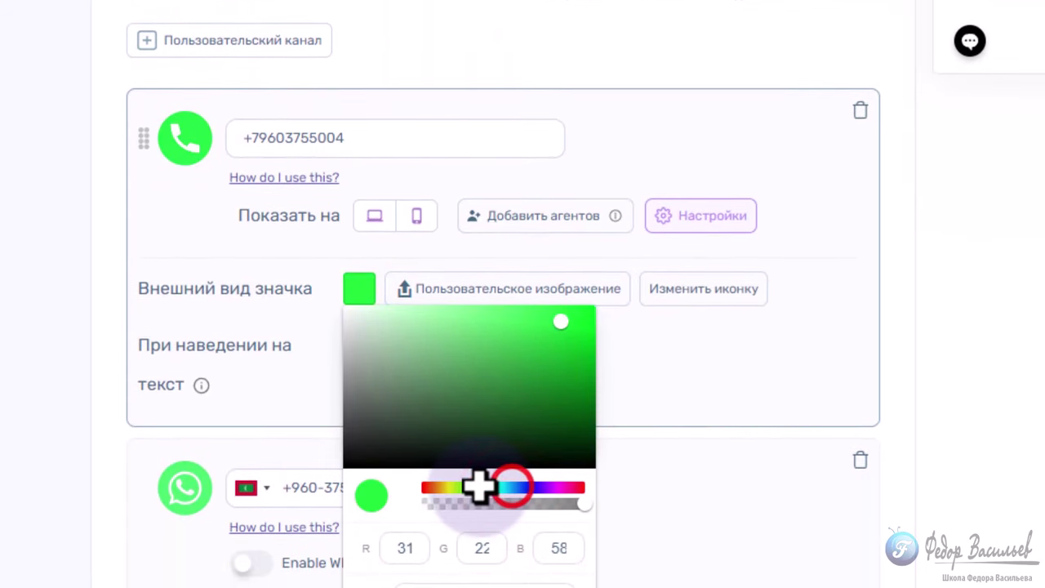
click(631, 375)
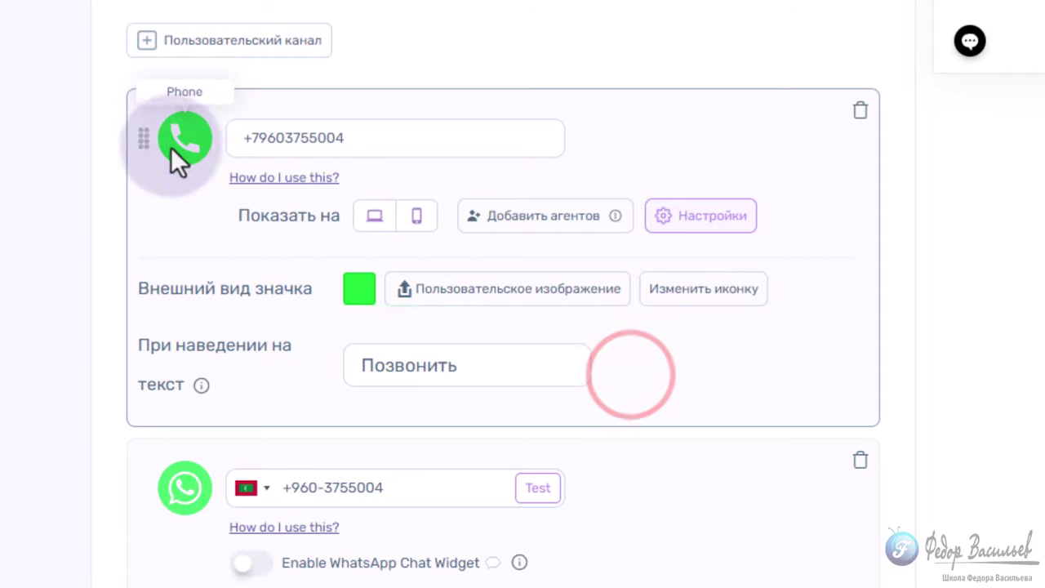
click(969, 40)
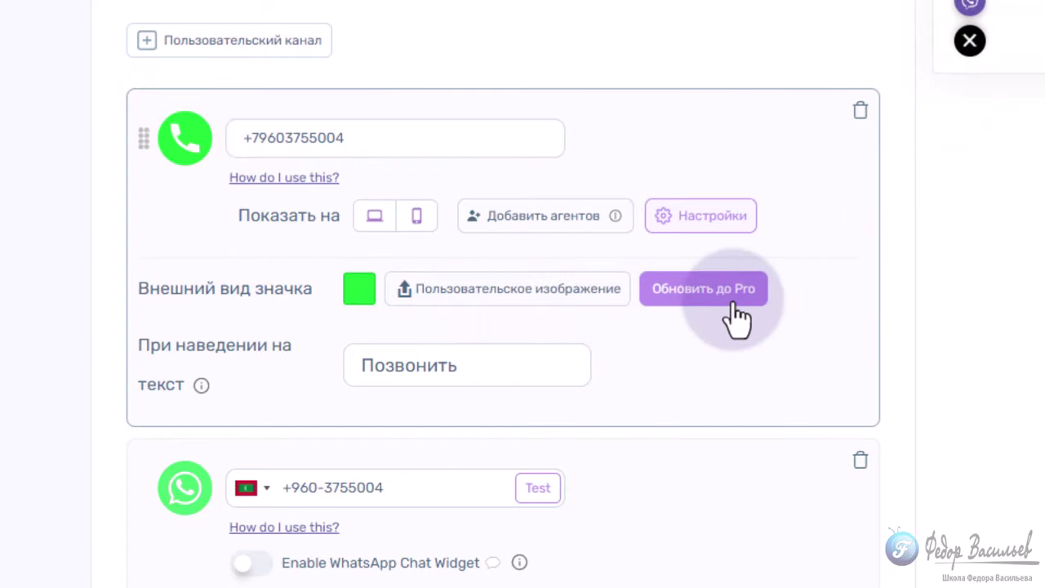
Check the Phone channel's hover text, save the widget and collapse the Phone settings.
click(509, 367)
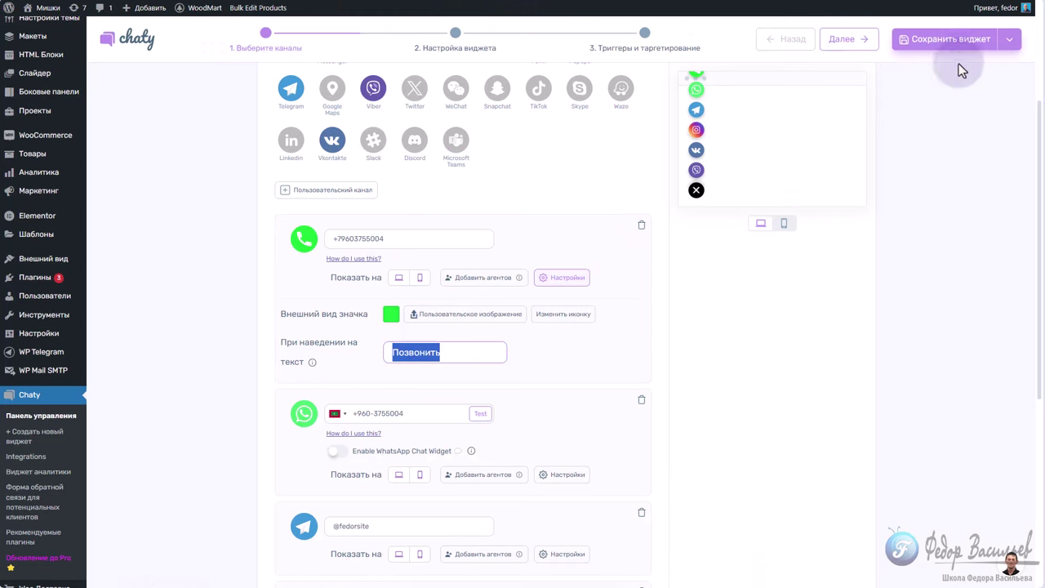
click(957, 38)
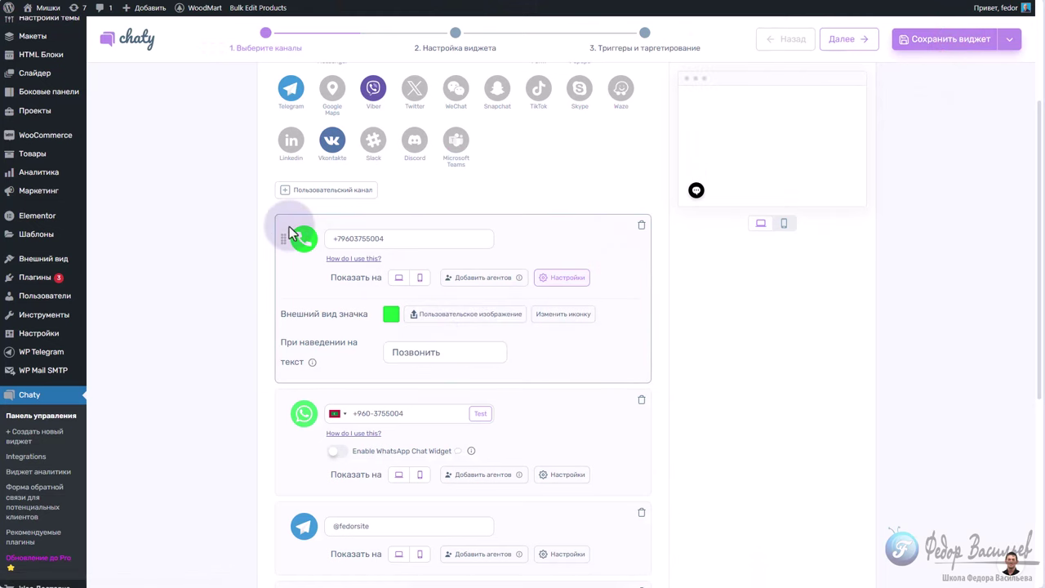
scroll(563, 334, down, 1)
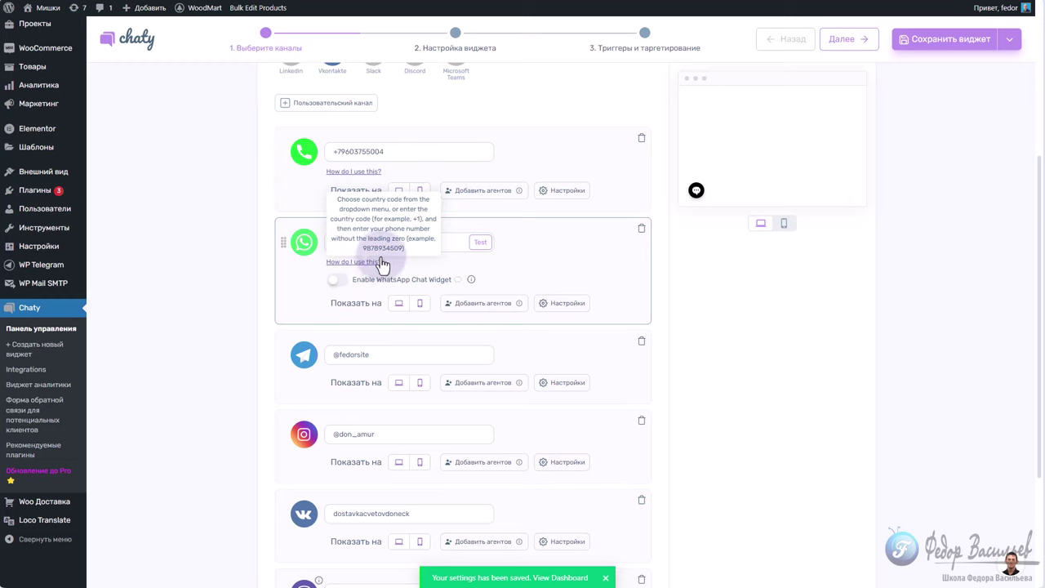
Browse the WhatsApp channel's country codes without changing them, and test its number, confirming the link as correct.
click(337, 243)
scroll(362, 335, down, 5)
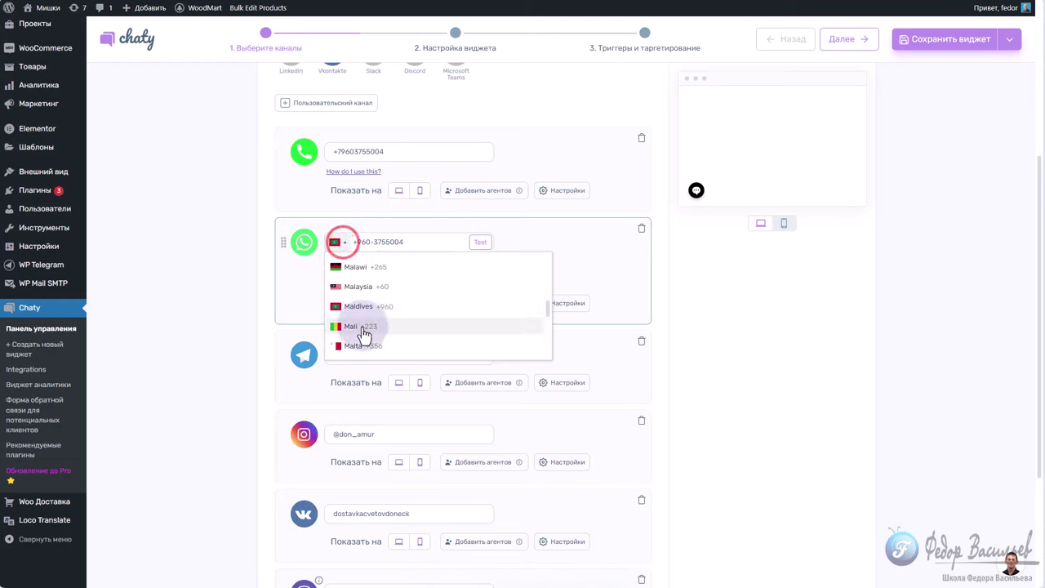
click(529, 239)
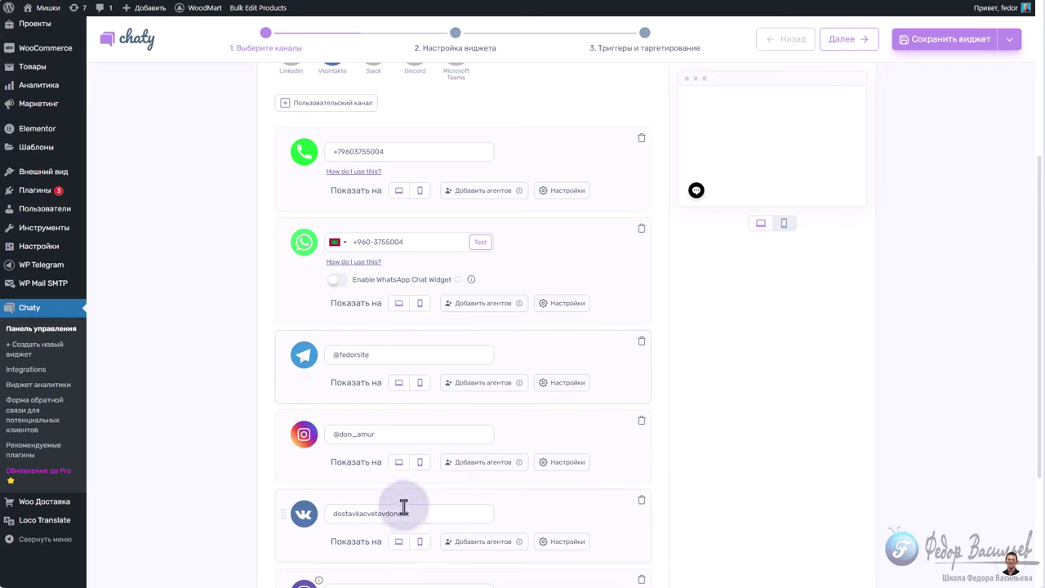
click(482, 242)
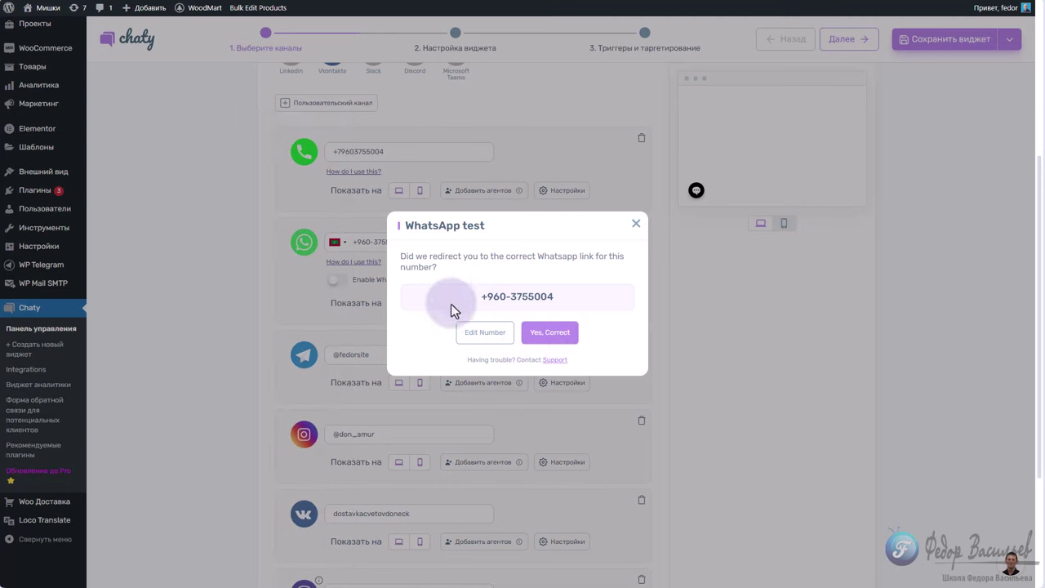
click(544, 335)
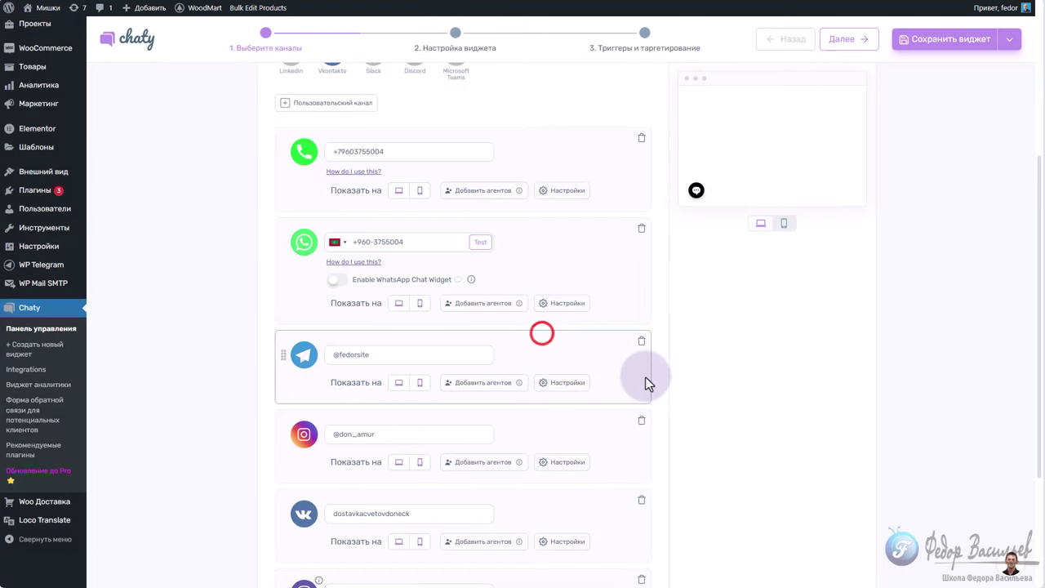
Enable the WhatsApp chat widget and append a grinning-face emoji to its welcome message.
click(336, 281)
scroll(671, 80, up, 2)
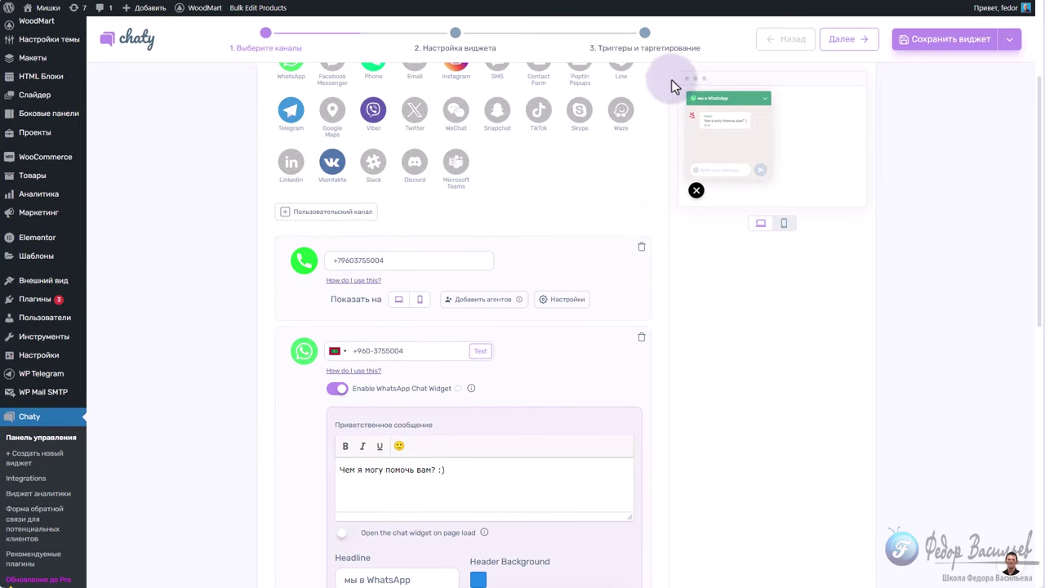
scroll(612, 333, down, 3)
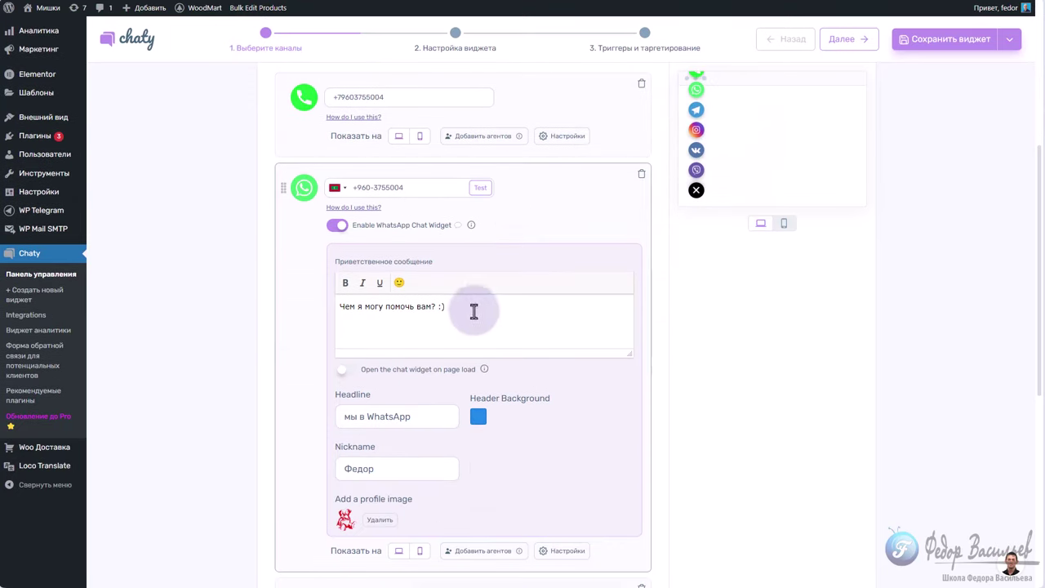
drag(463, 314, 298, 309)
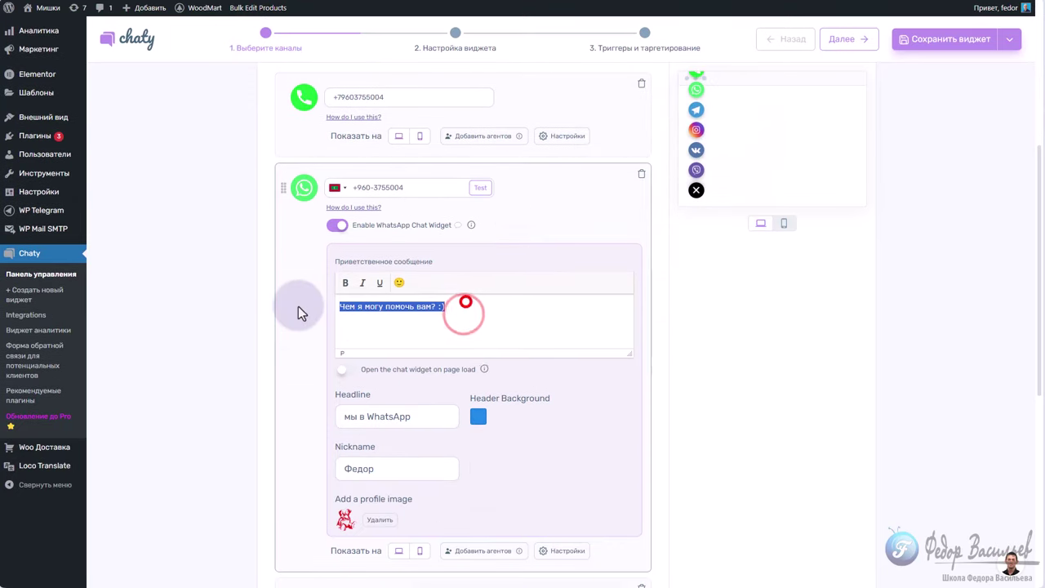
click(460, 304)
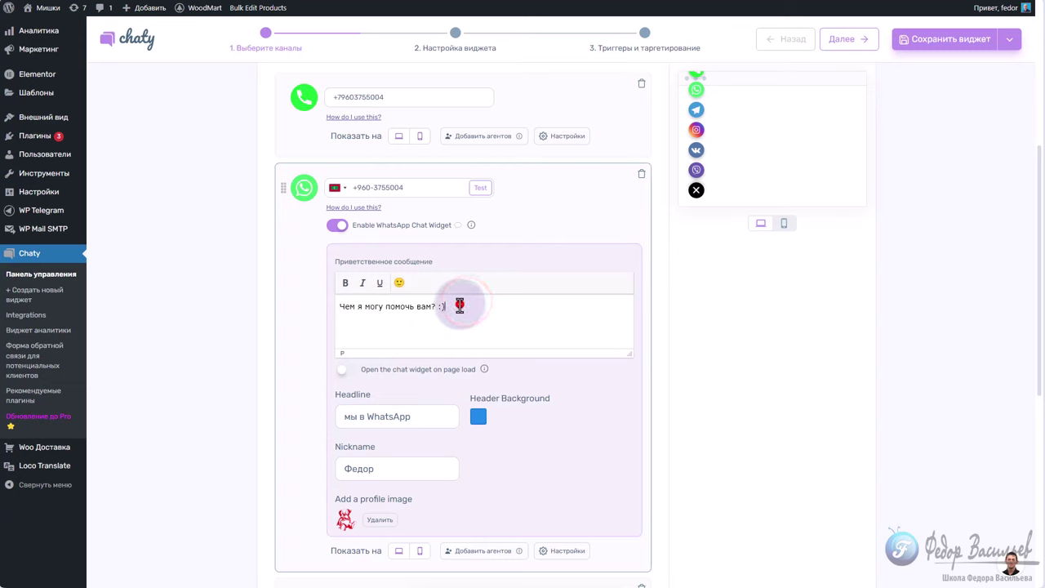
click(399, 283)
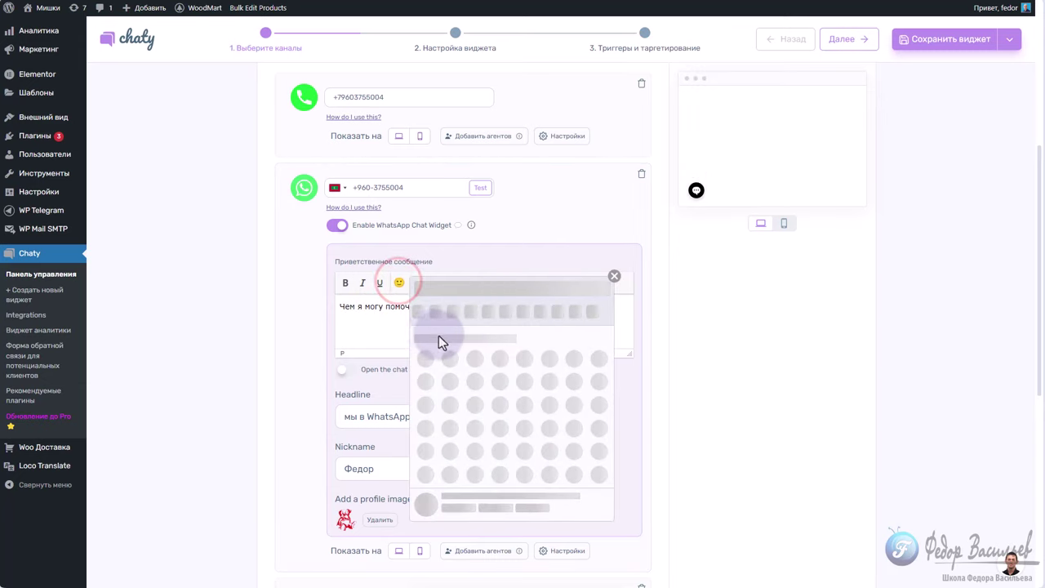
click(425, 359)
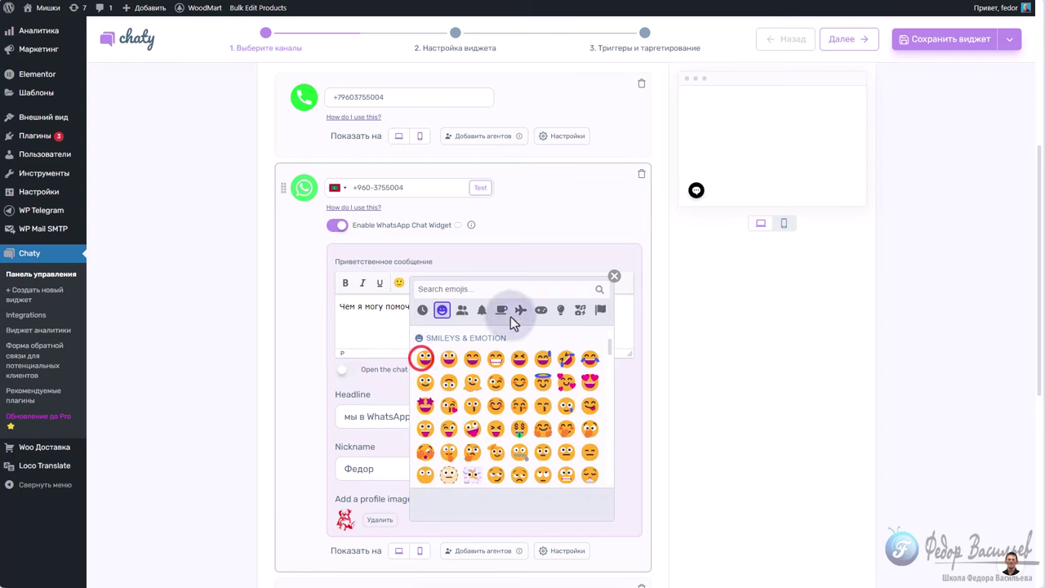
click(613, 277)
scroll(490, 330, down, 1)
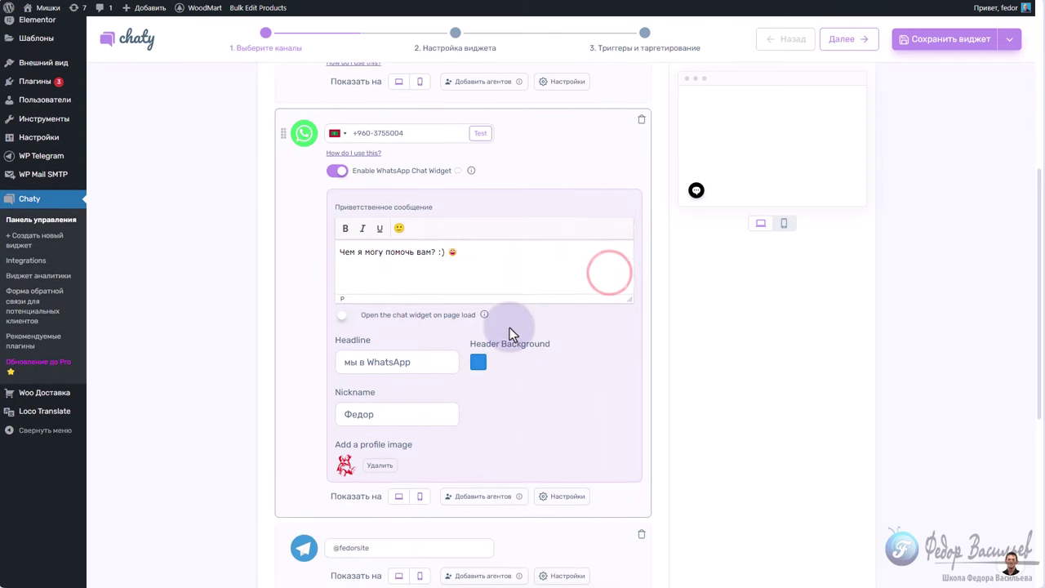
Review the WhatsApp chat's page-load, headline and nickname options, and set its header background to light green.
click(346, 317)
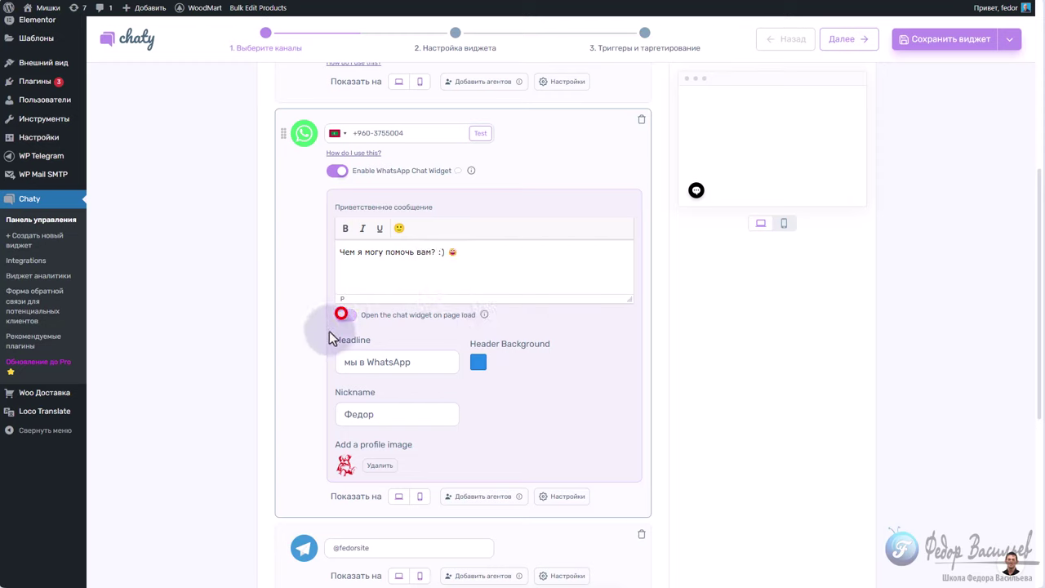
drag(413, 367, 325, 373)
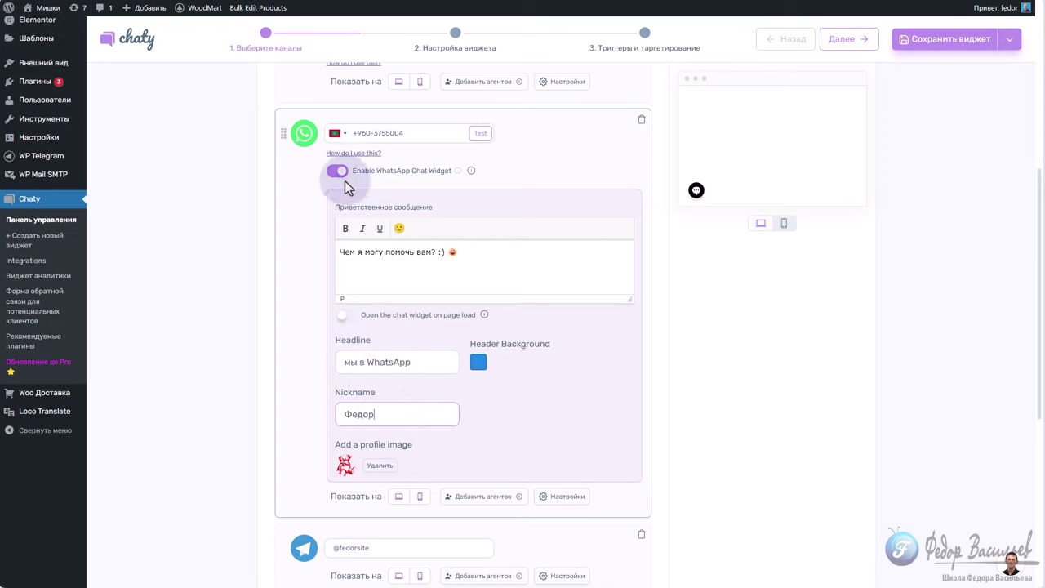
drag(377, 415, 303, 419)
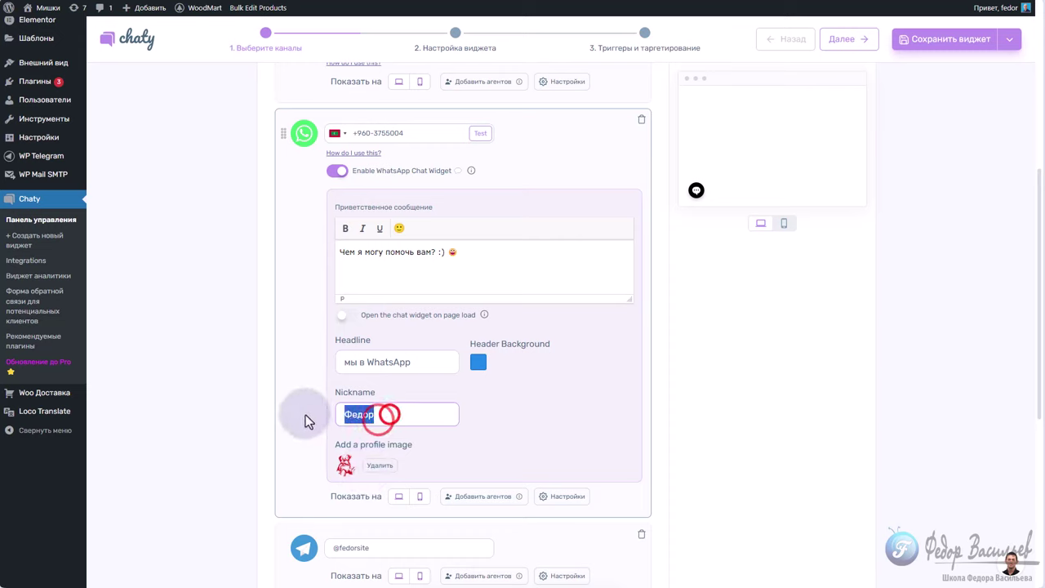
click(481, 366)
click(517, 389)
click(539, 352)
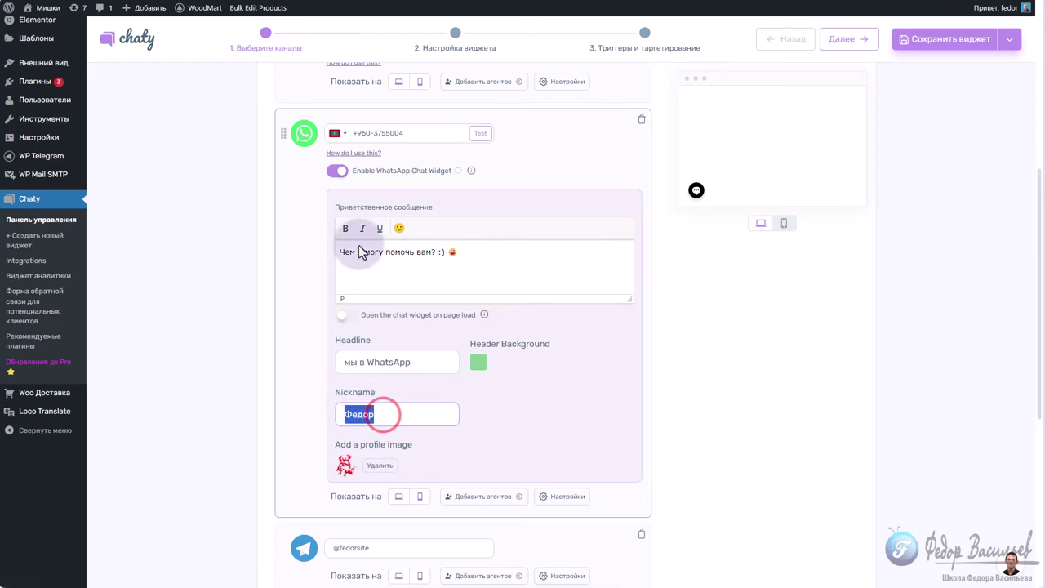
Examine the WhatsApp channel's extra settings: icon appearance, hover text, preset message and WhatsApp Web option.
click(562, 494)
scroll(560, 482, down, 4)
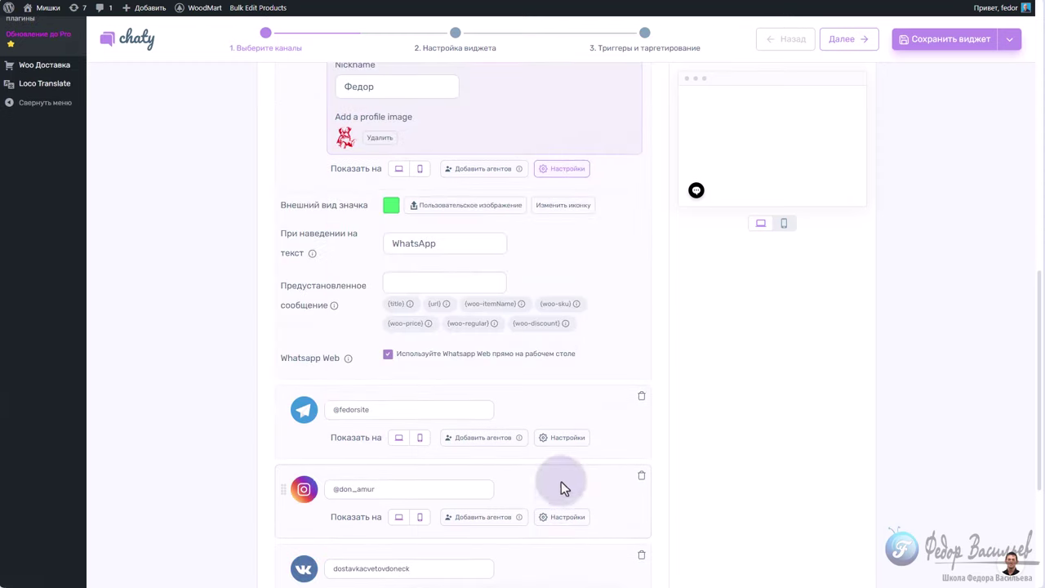
scroll(438, 339, up, 4)
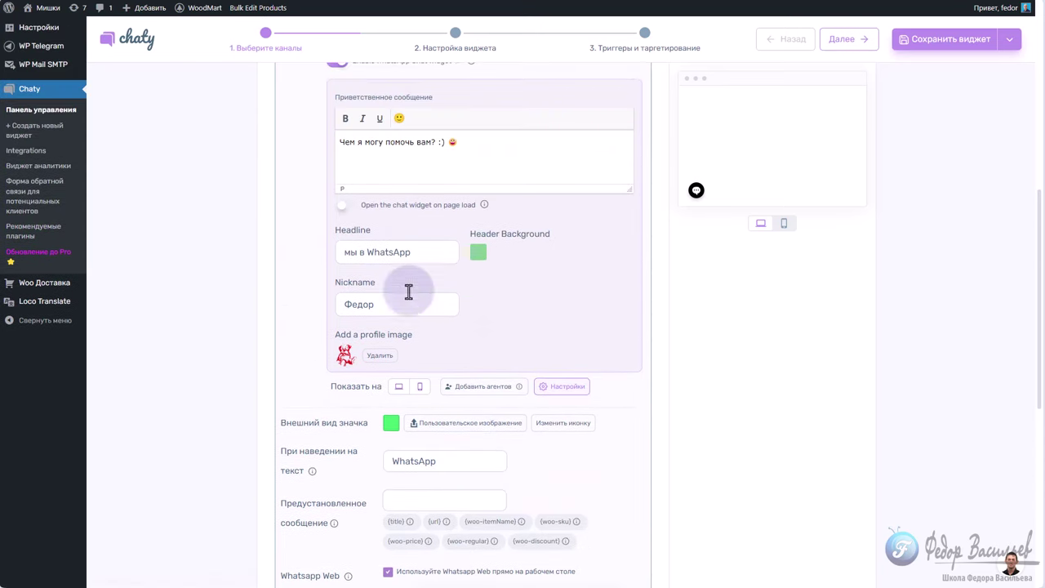
scroll(367, 310, down, 3)
scroll(453, 207, down, 1)
double_click(443, 244)
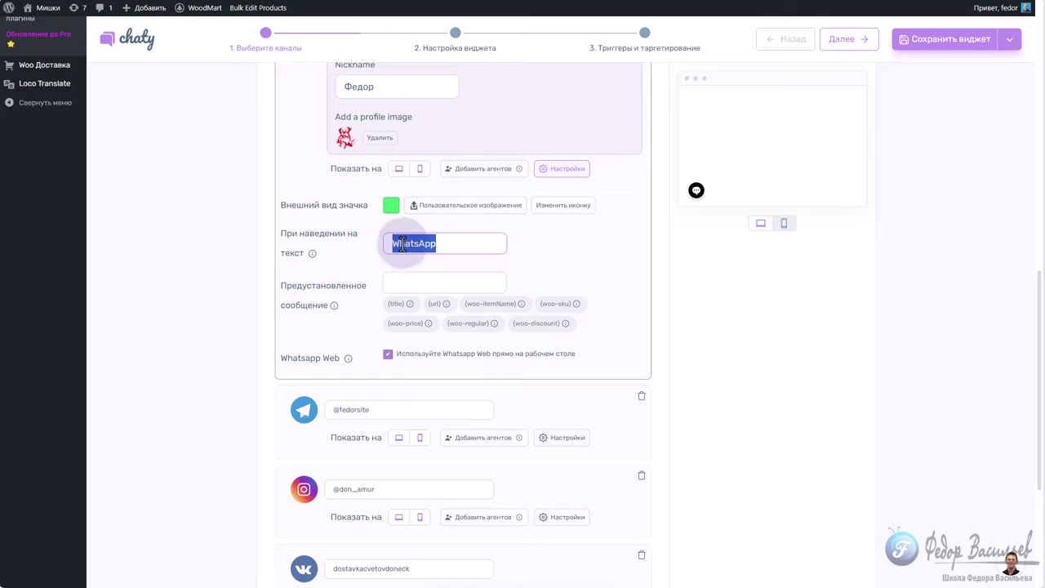
mouse_move(393, 303)
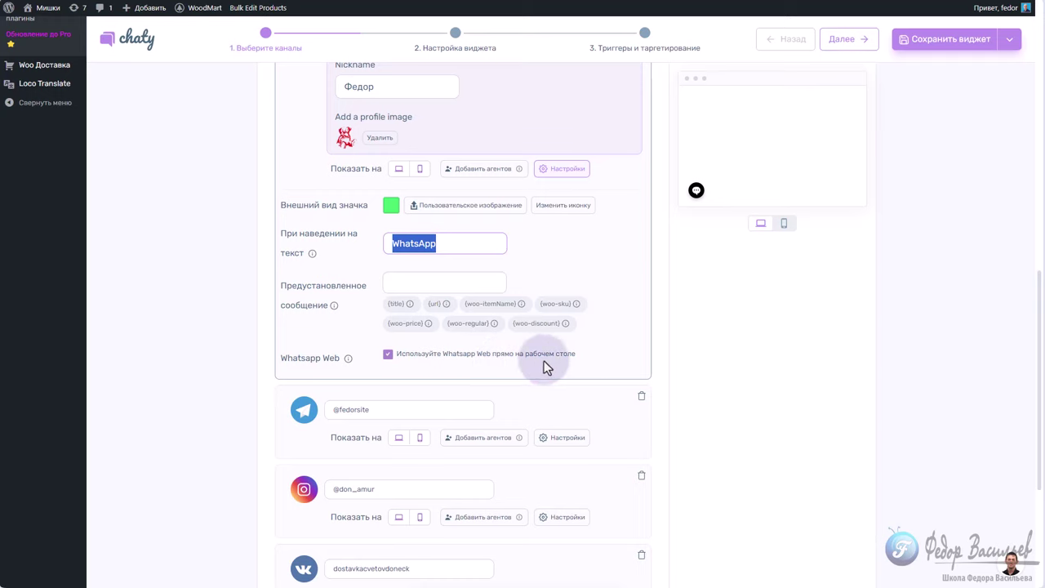
mouse_move(493, 324)
scroll(493, 324, up, 5)
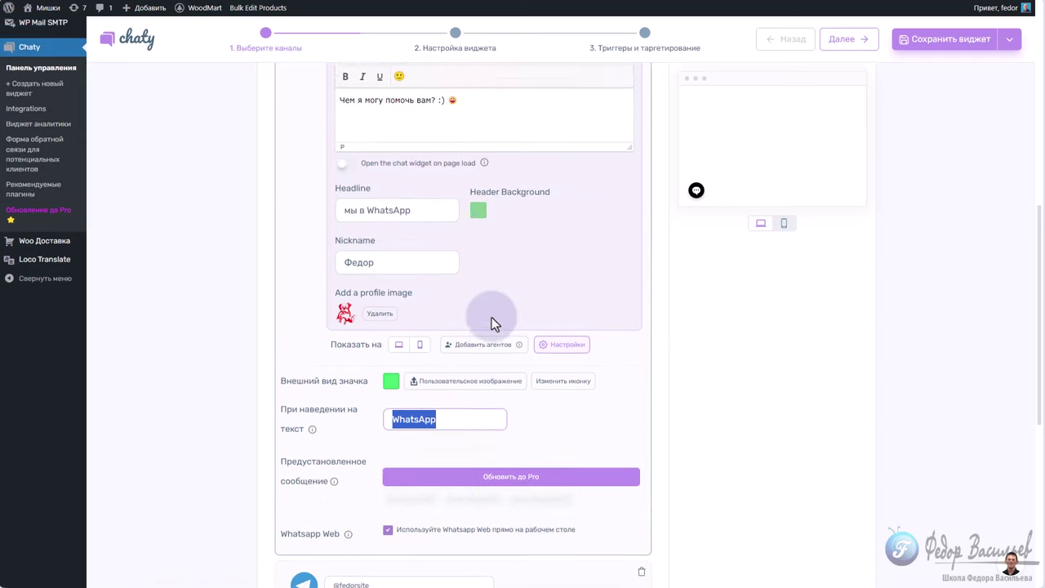
Review the Telegram channel's username, icon and hover text in its settings, and save the widget.
scroll(337, 287, down, 6)
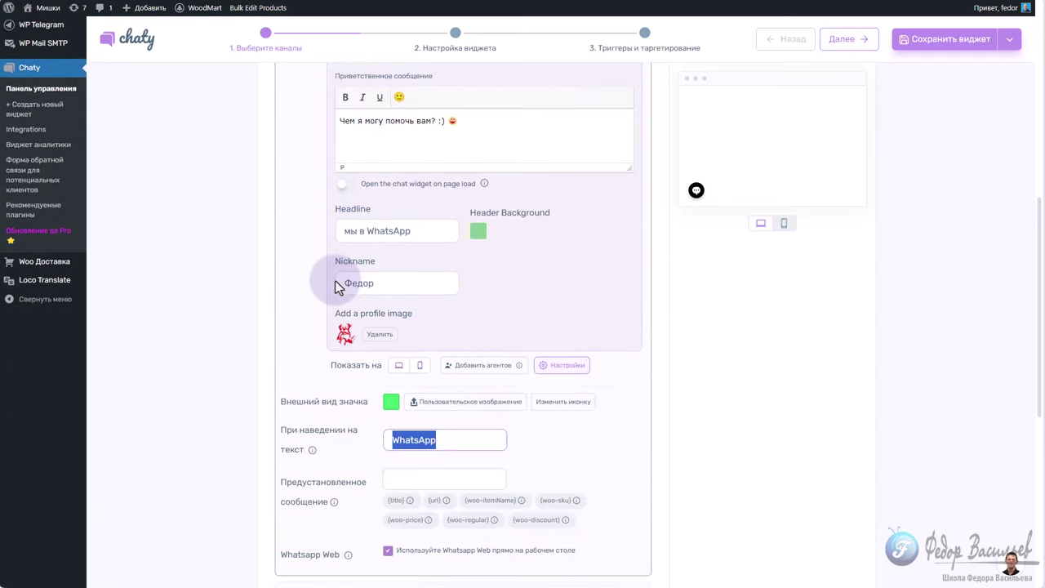
mouse_move(460, 343)
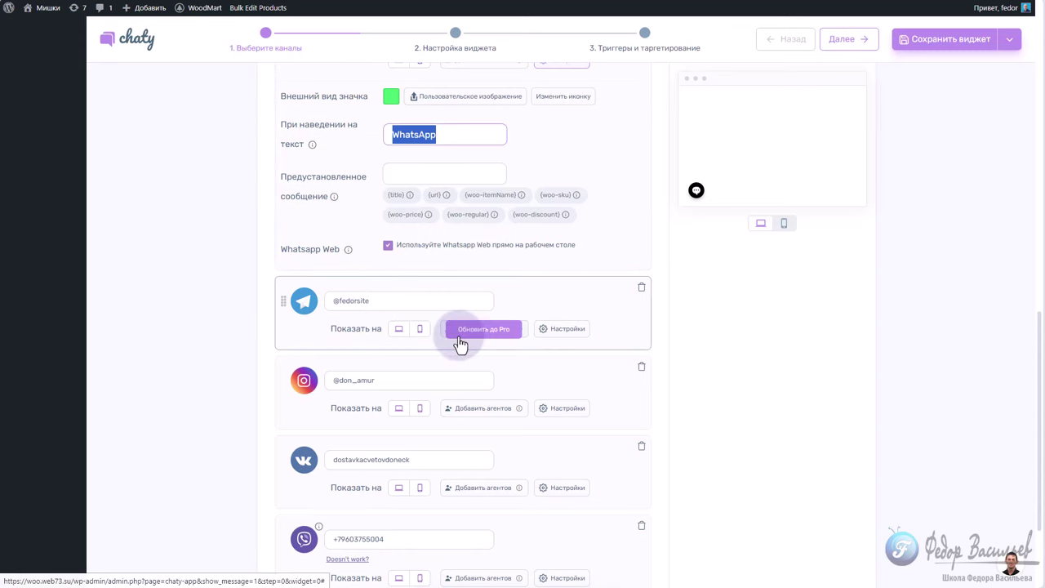
click(569, 331)
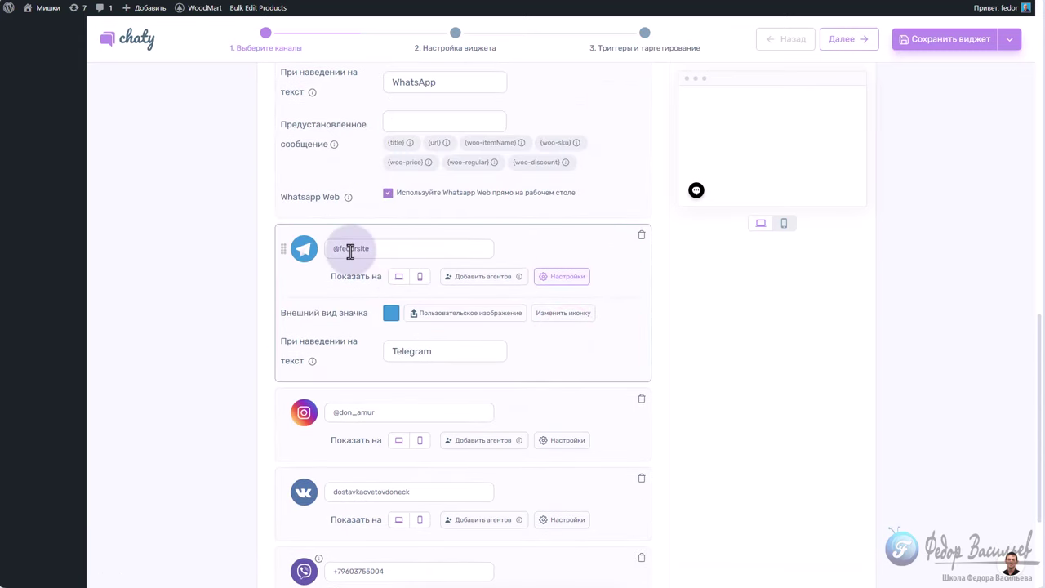
triple_click(395, 246)
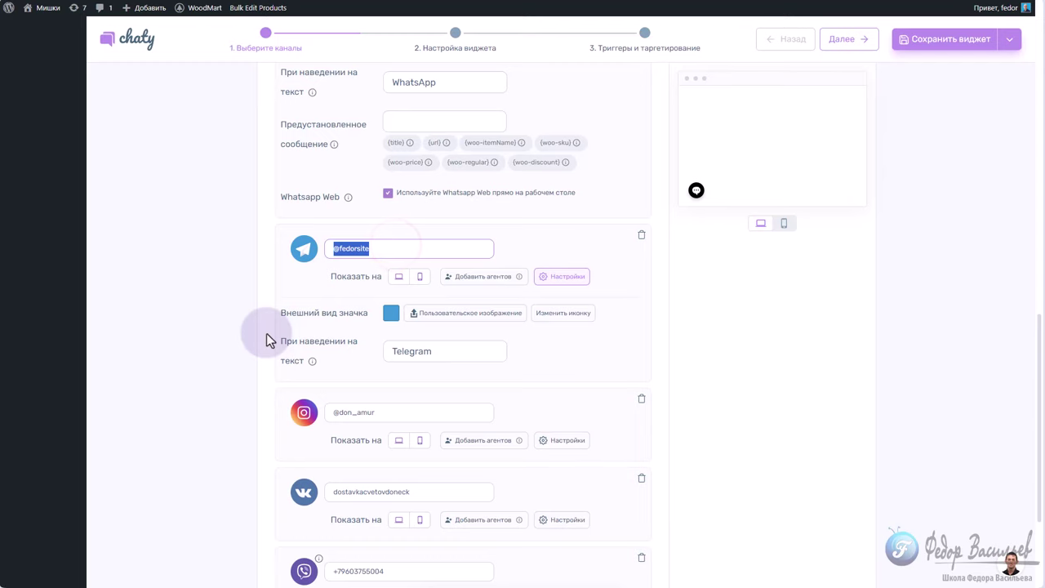
double_click(397, 350)
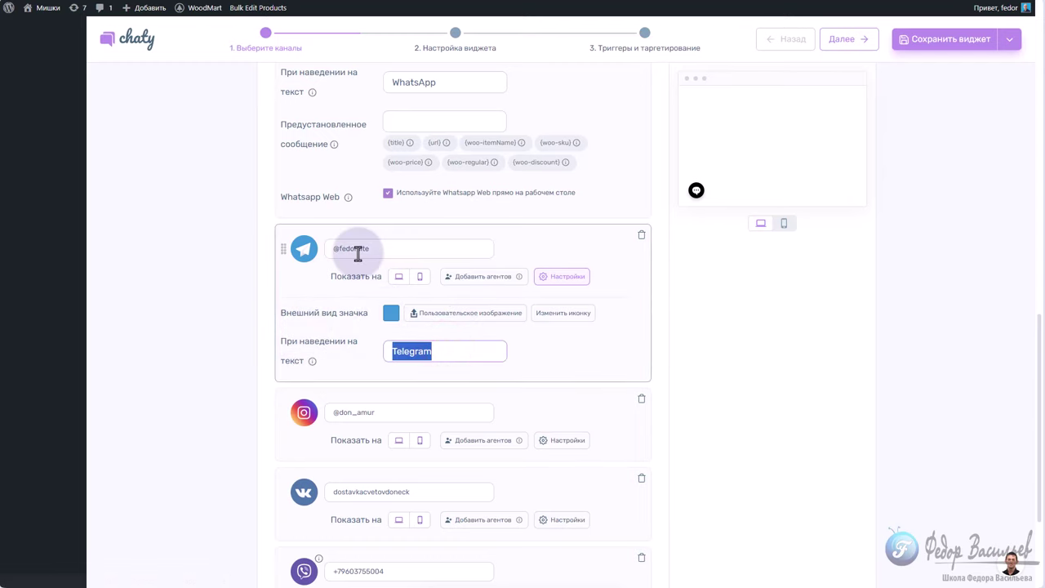
scroll(550, 321, up, 3)
click(949, 36)
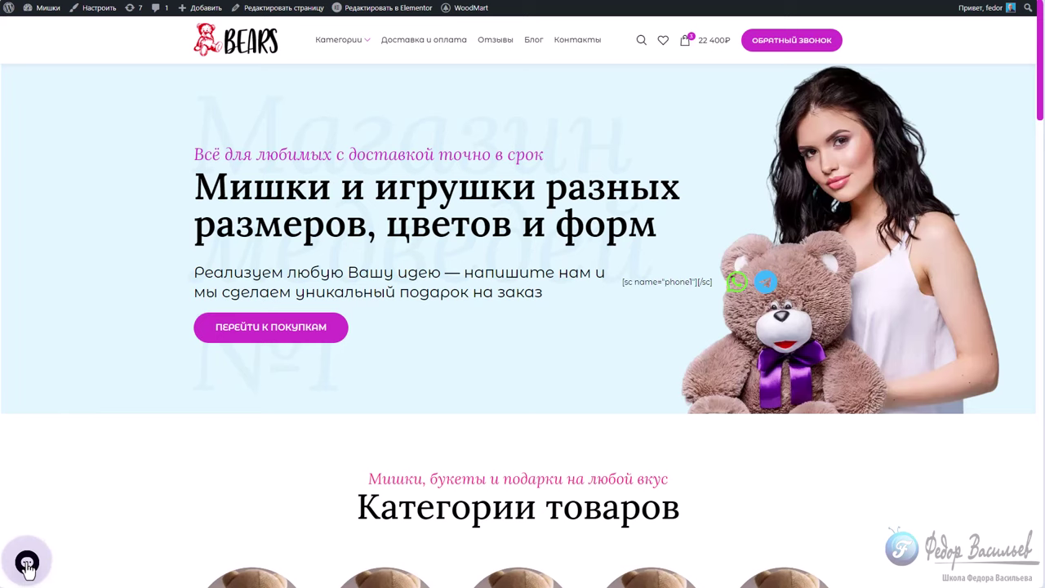
Test the WhatsApp chat on the live homepage by sending the message "вмвмм" through to WhatsApp Web.
click(27, 563)
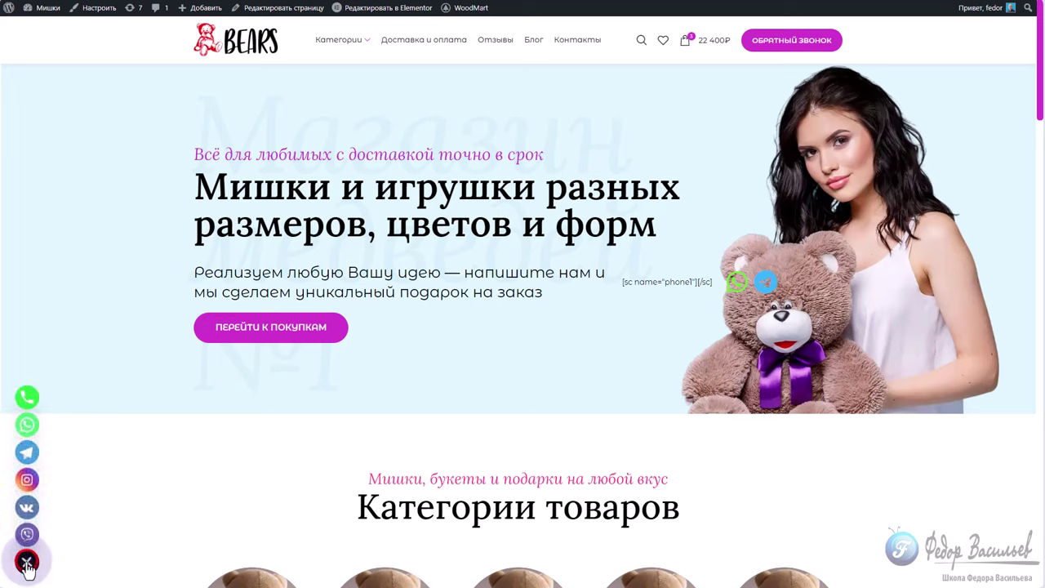
click(27, 421)
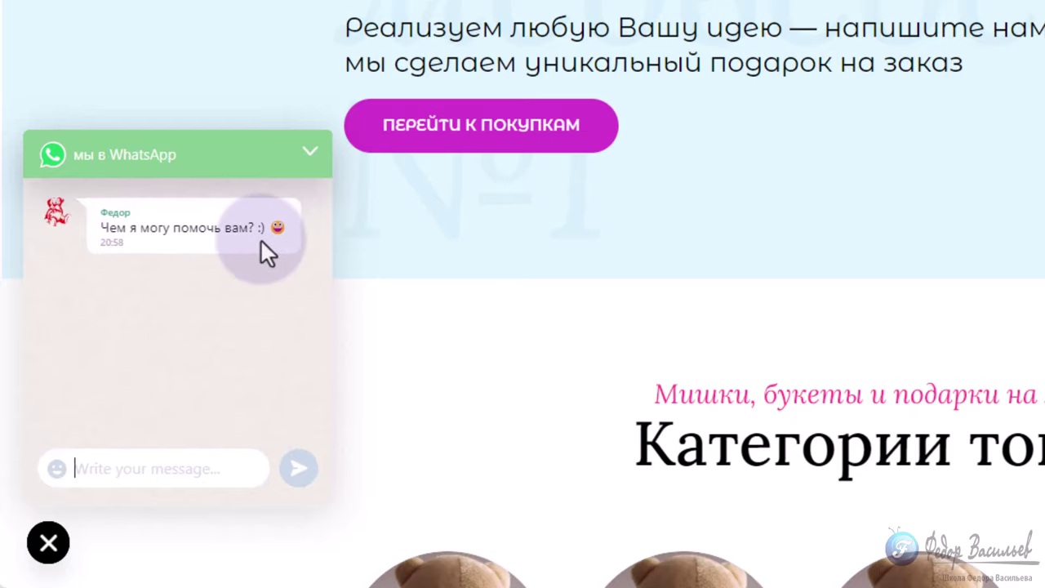
text(вмвмм)
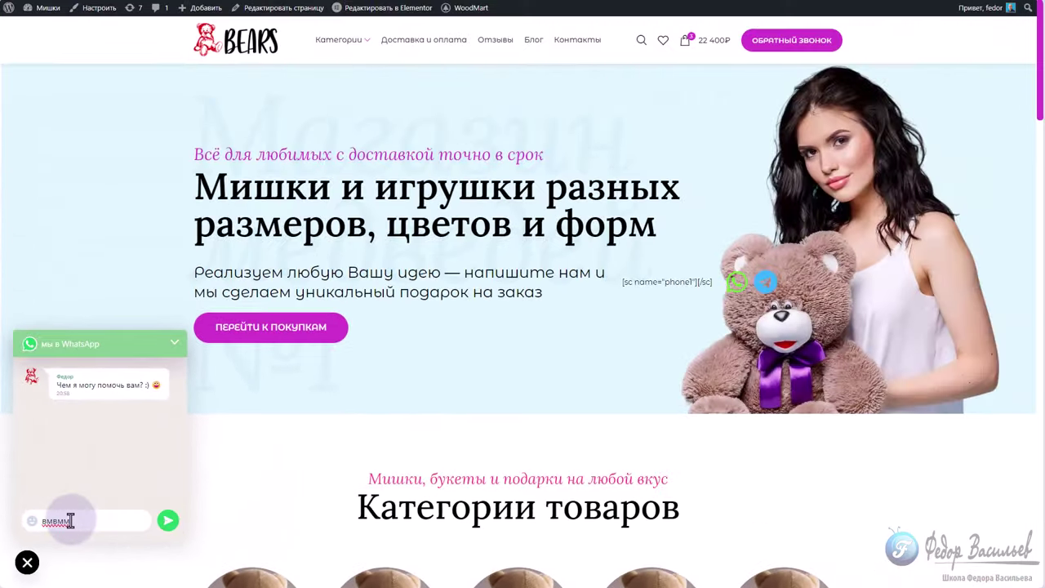
click(167, 520)
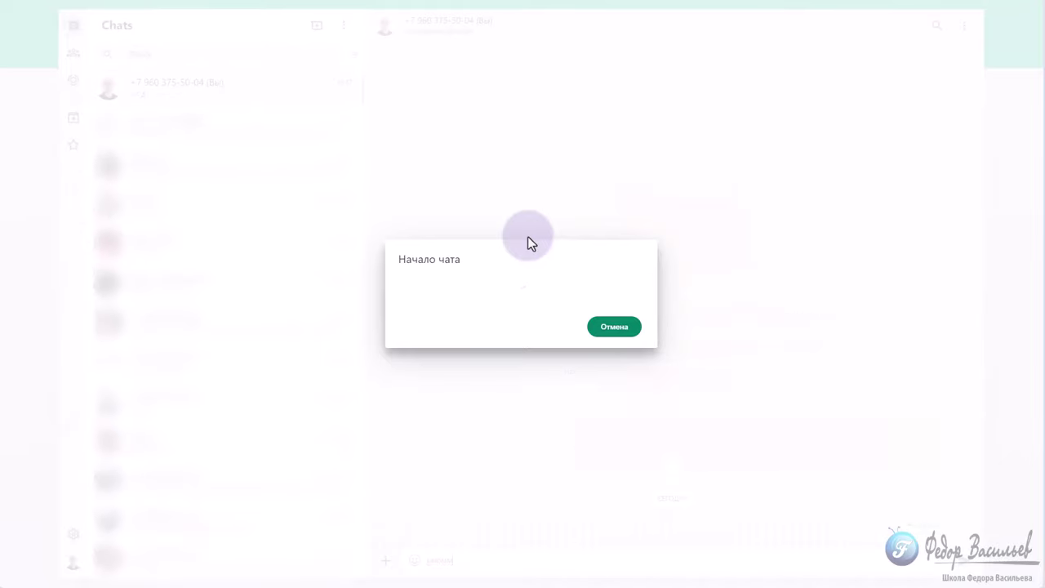
click(582, 327)
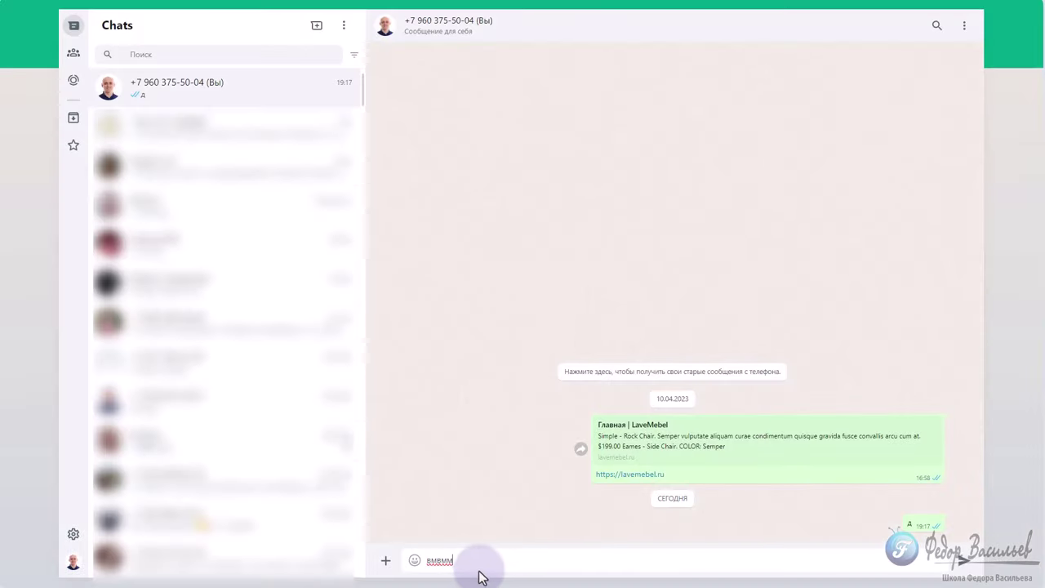
click(965, 561)
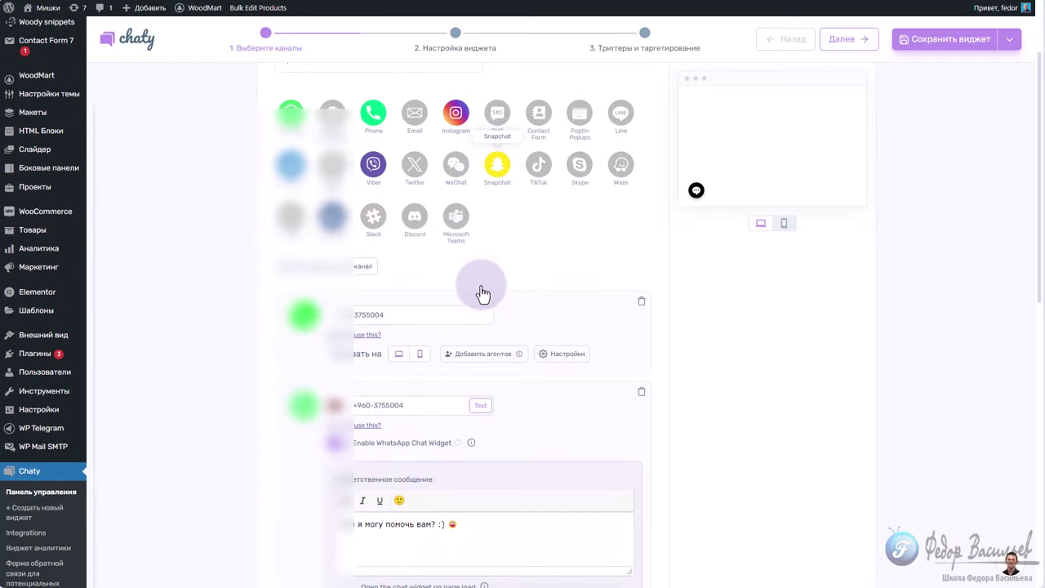
Review the channel list of the widget, checking the entries for Instagram, Vkontakte and Viber.
scroll(483, 293, down, 2)
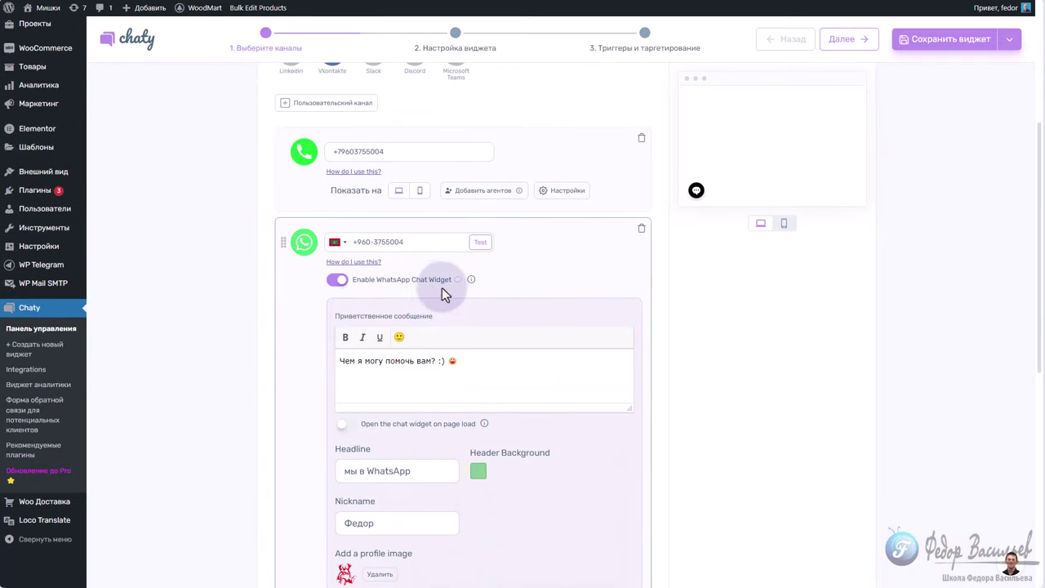
scroll(441, 288, down, 5)
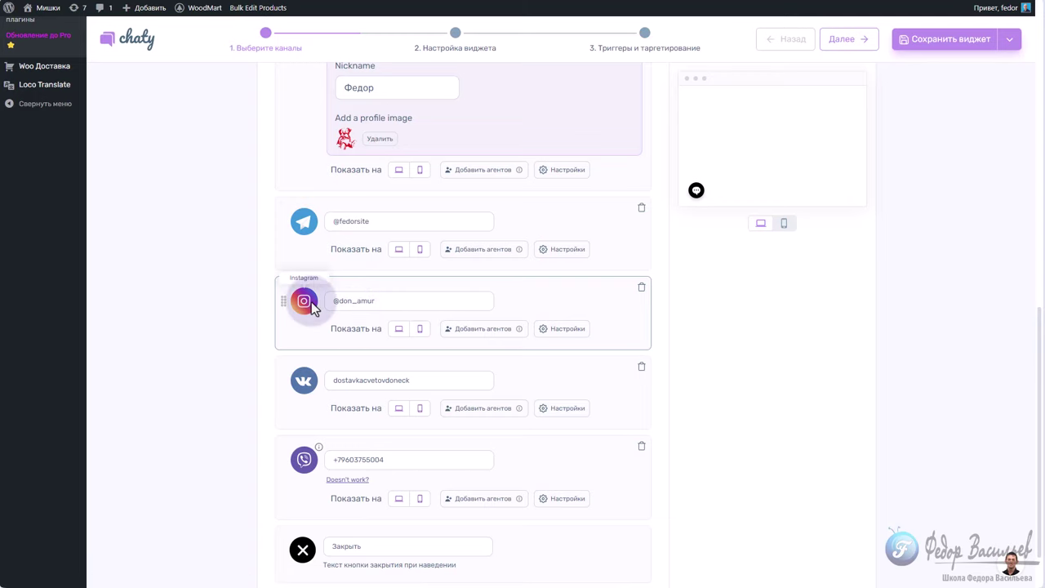
scroll(310, 307, down, 1)
drag(444, 329, 273, 331)
drag(390, 410, 263, 411)
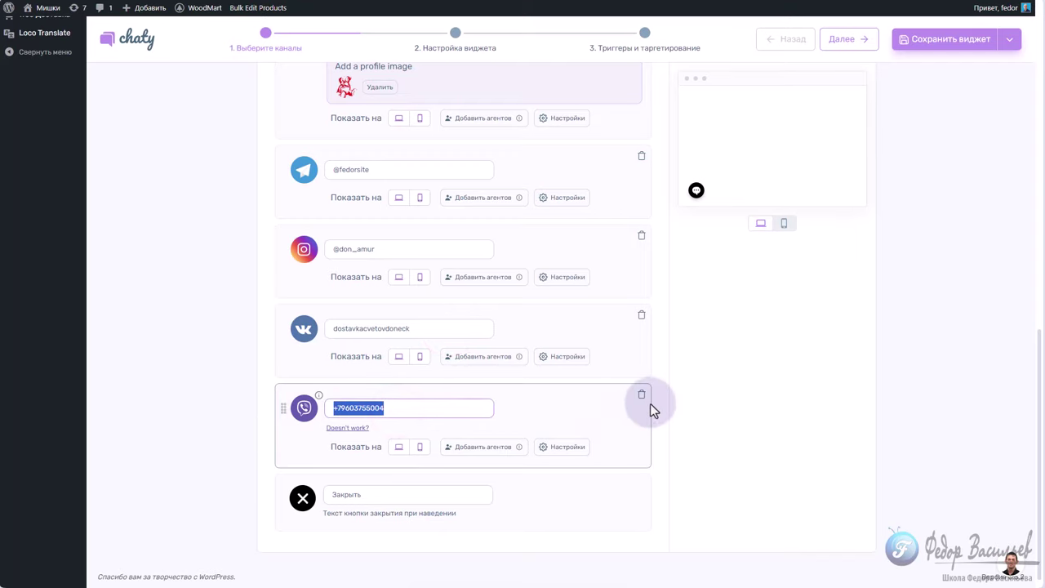
scroll(463, 430, up, 10)
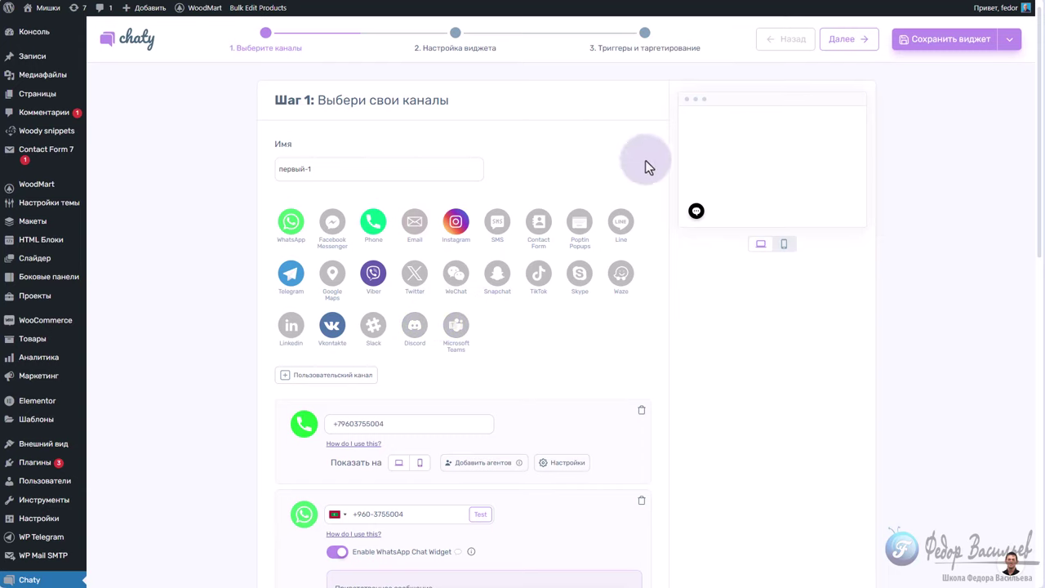
Proceed to the widget customization stage and choose the first chat bubble design as the widget icon.
click(864, 40)
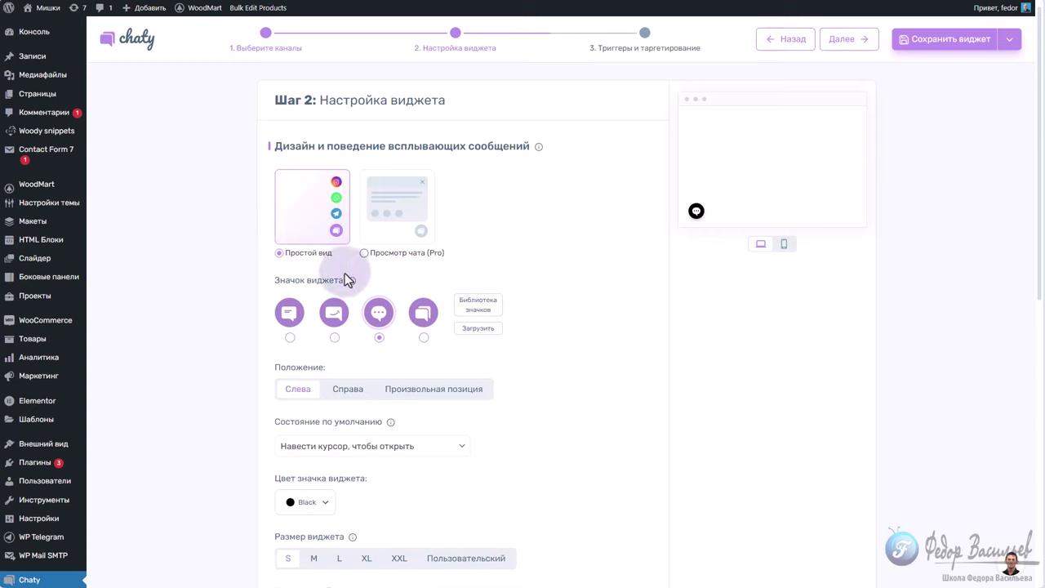
mouse_move(392, 217)
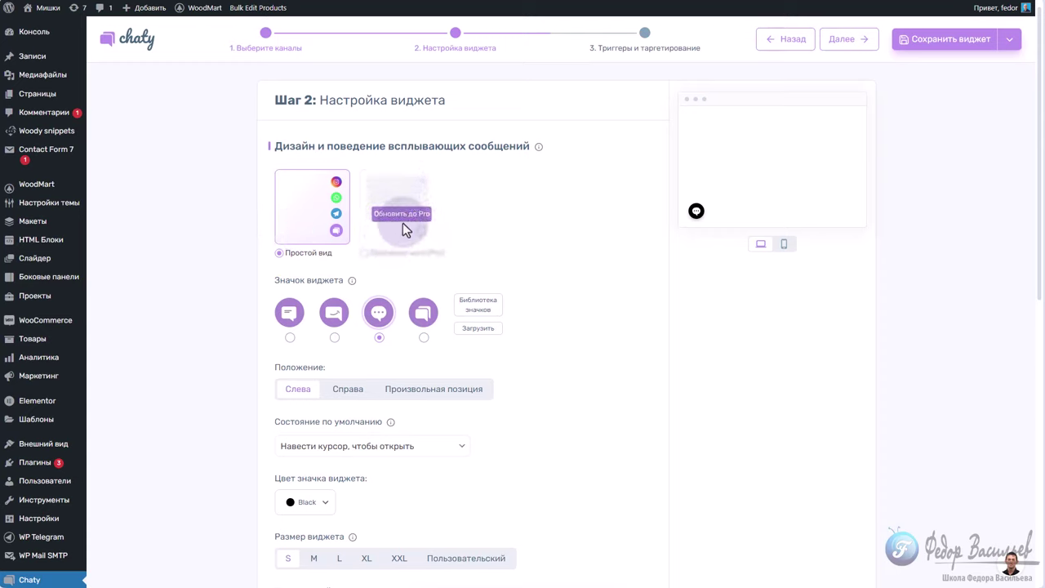
click(333, 338)
click(290, 337)
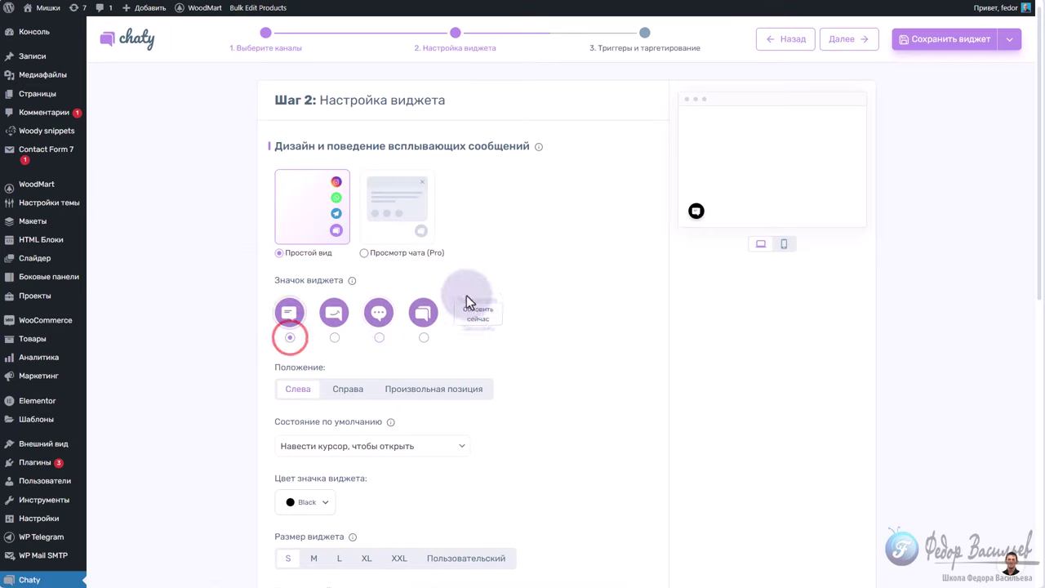
mouse_move(470, 323)
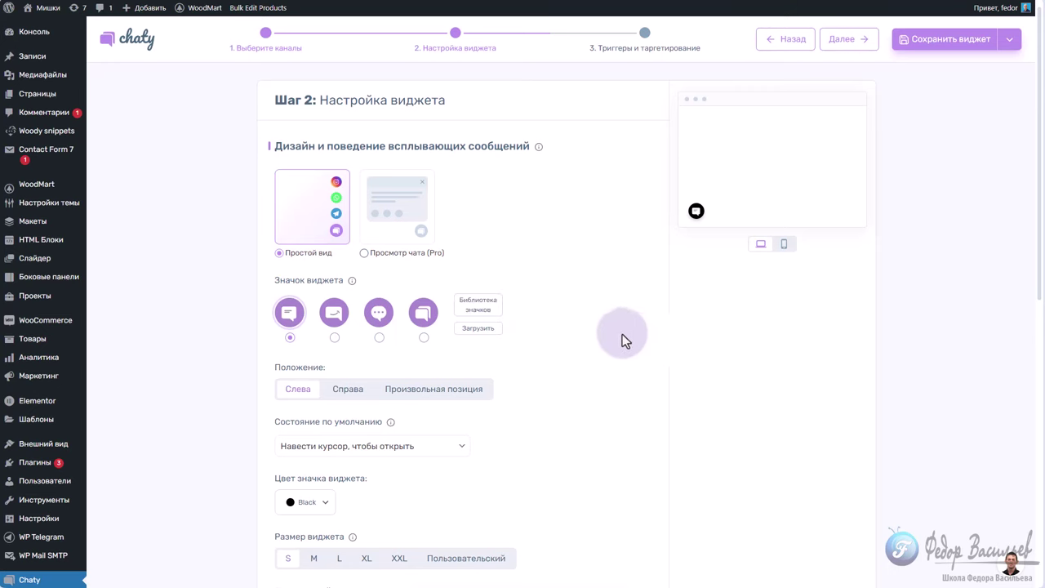
Try the widget position "Справа" in the preview and return it to "Слева".
scroll(249, 297, down, 2)
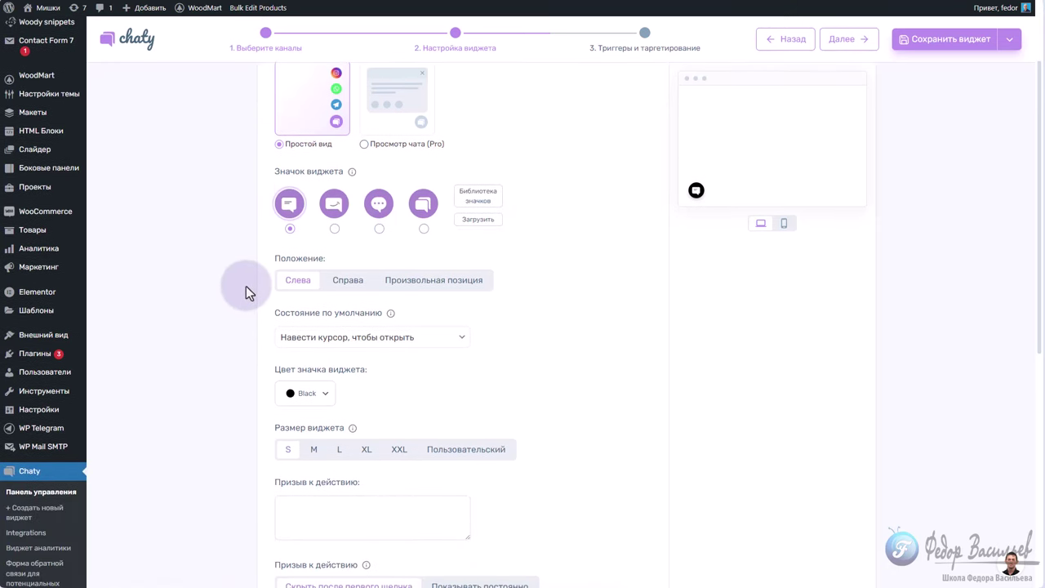
click(342, 282)
mouse_move(847, 192)
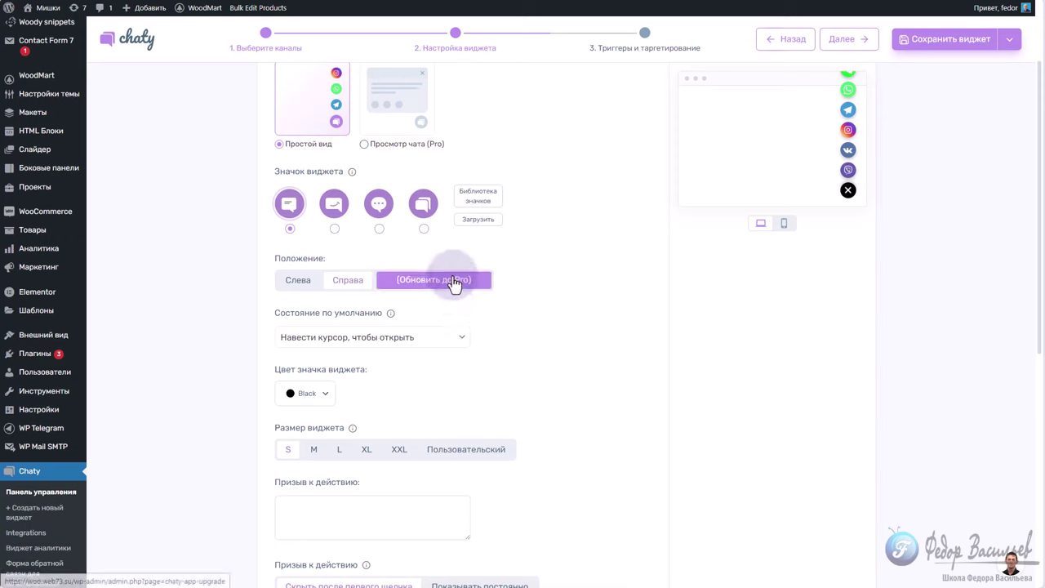
click(295, 282)
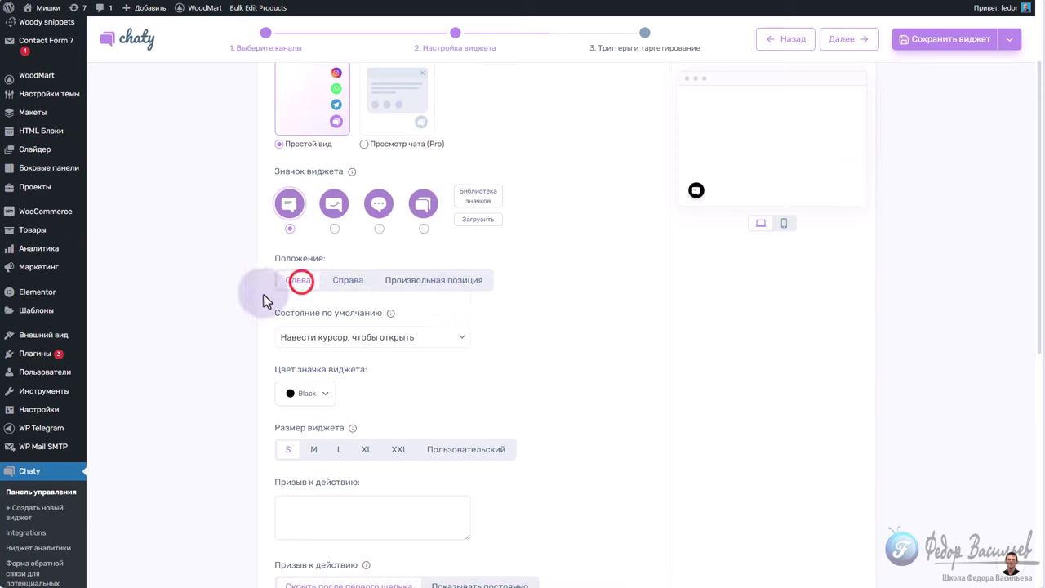
Test opening and closing the widget on the live homepage, set its default state to "Открыто по умолчанию", and save the widget.
click(405, 337)
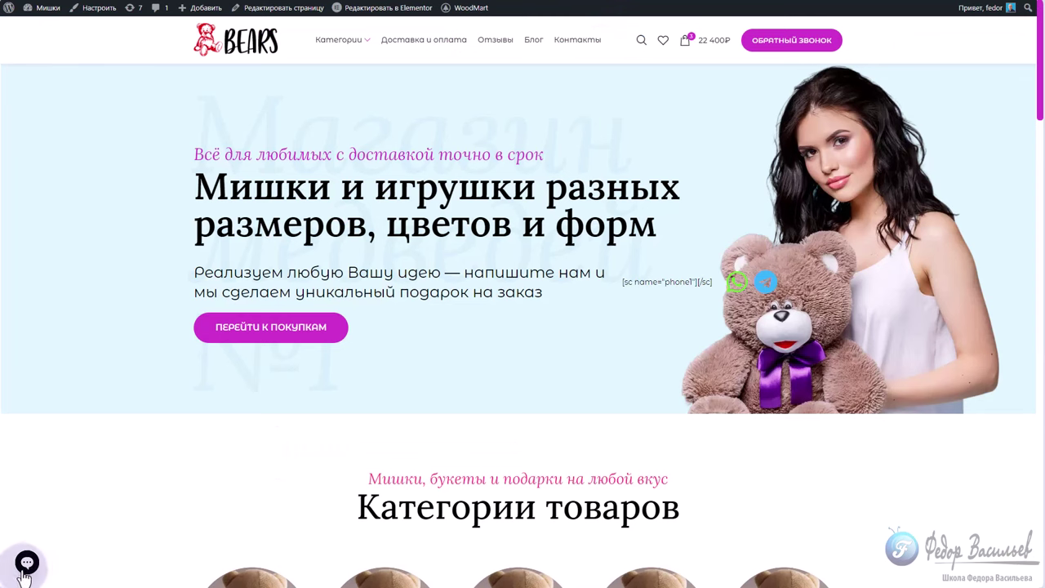
click(29, 563)
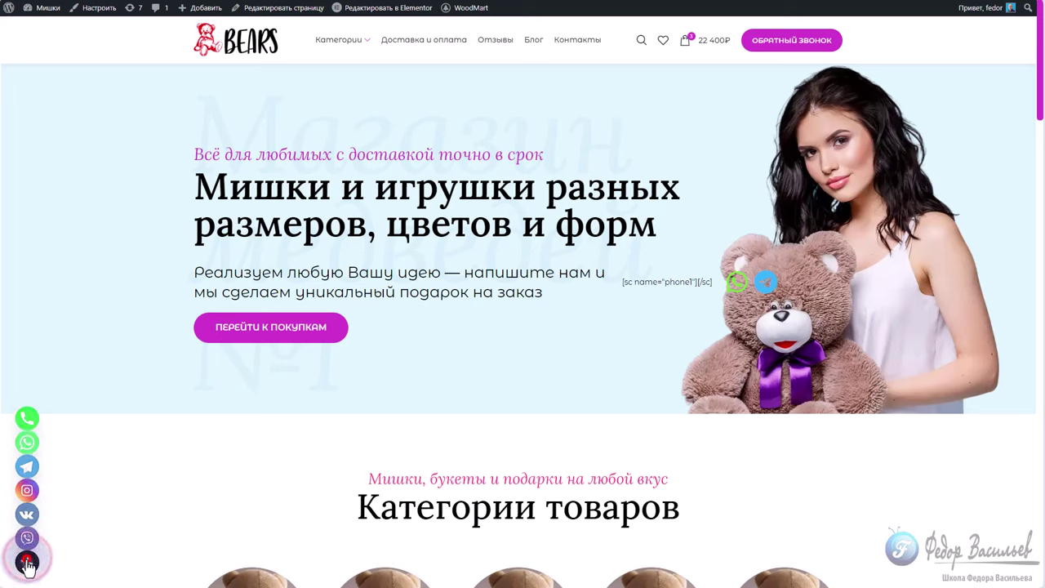
click(27, 561)
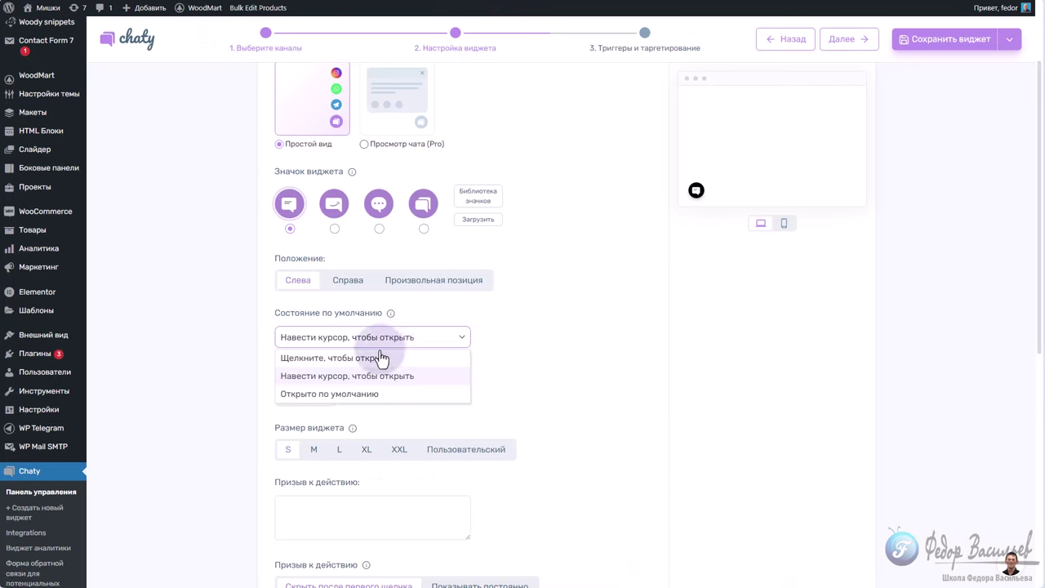
click(352, 392)
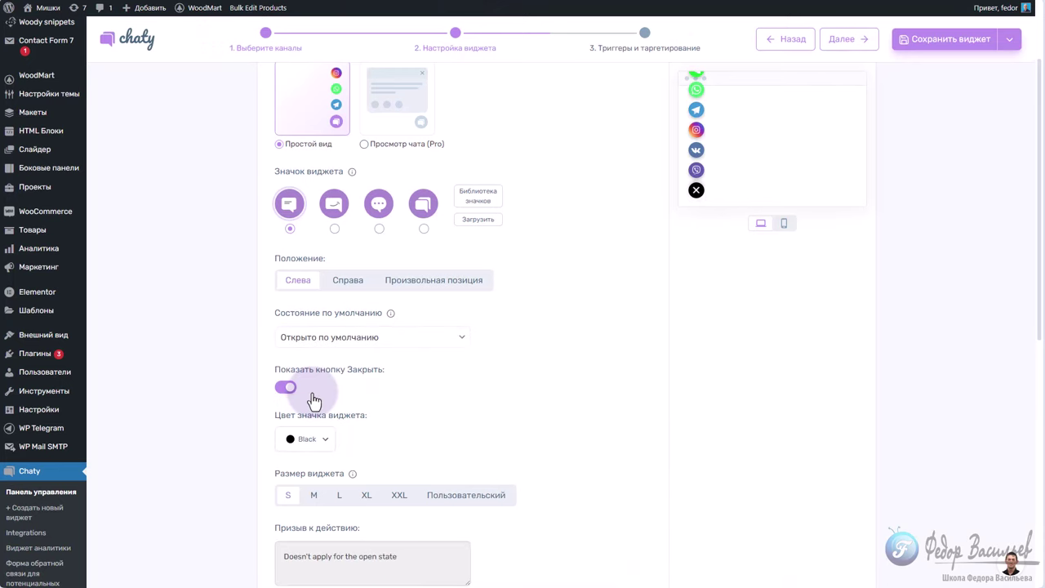
scroll(482, 387, down, 5)
scroll(408, 457, down, 2)
scroll(350, 523, up, 4)
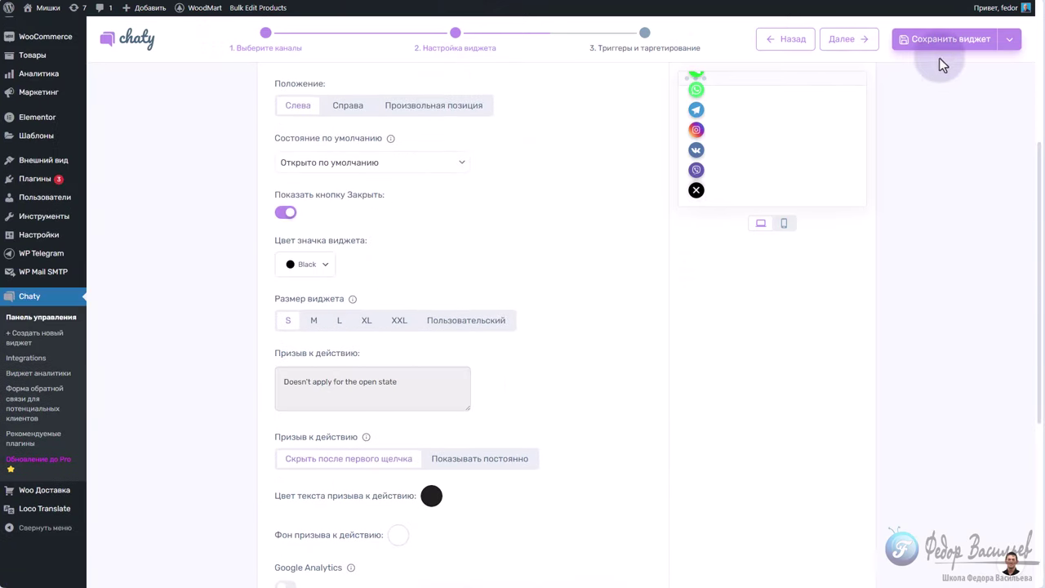
click(934, 41)
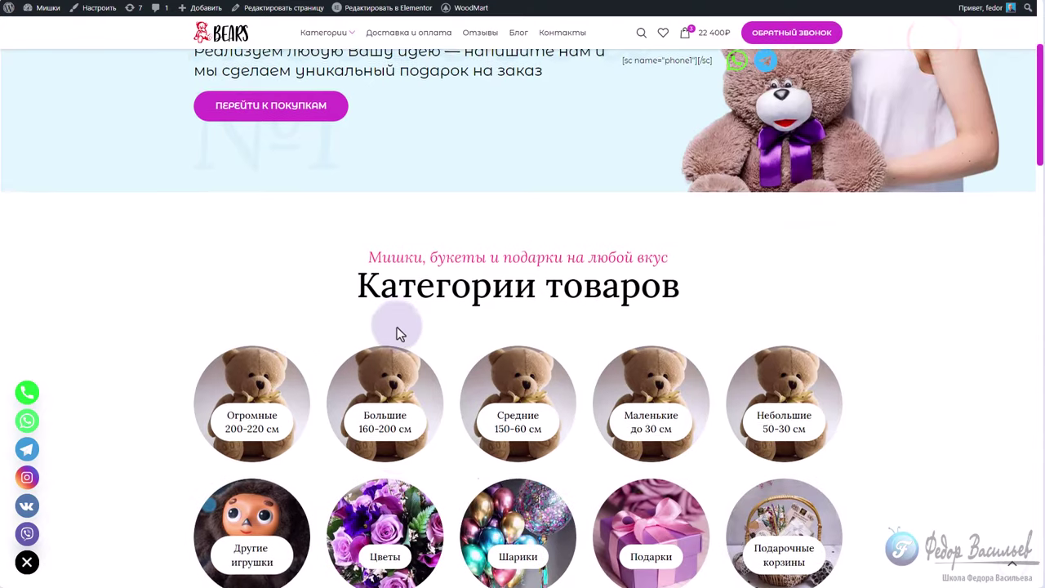
Examine how the opened channel icons behave on the live homepage while browsing through its sections.
scroll(397, 327, down, 5)
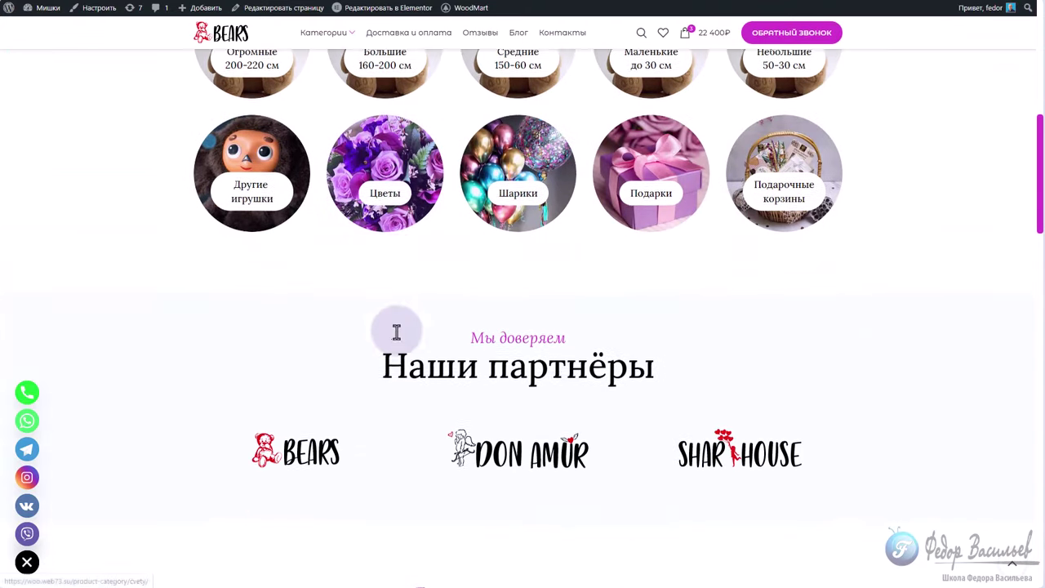
scroll(280, 460, up, 10)
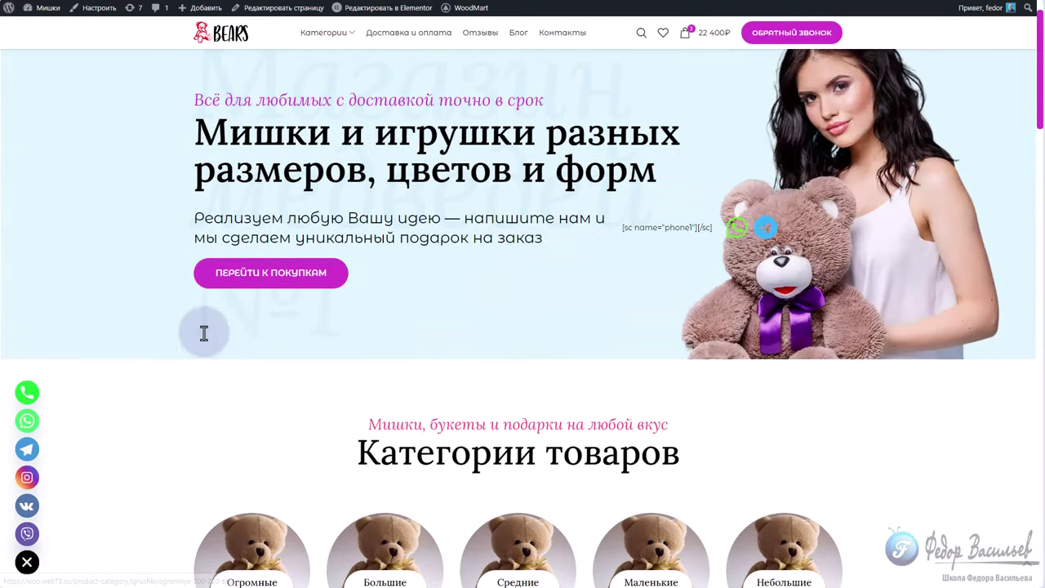
scroll(183, 259, down, 5)
scroll(359, 323, down, 15)
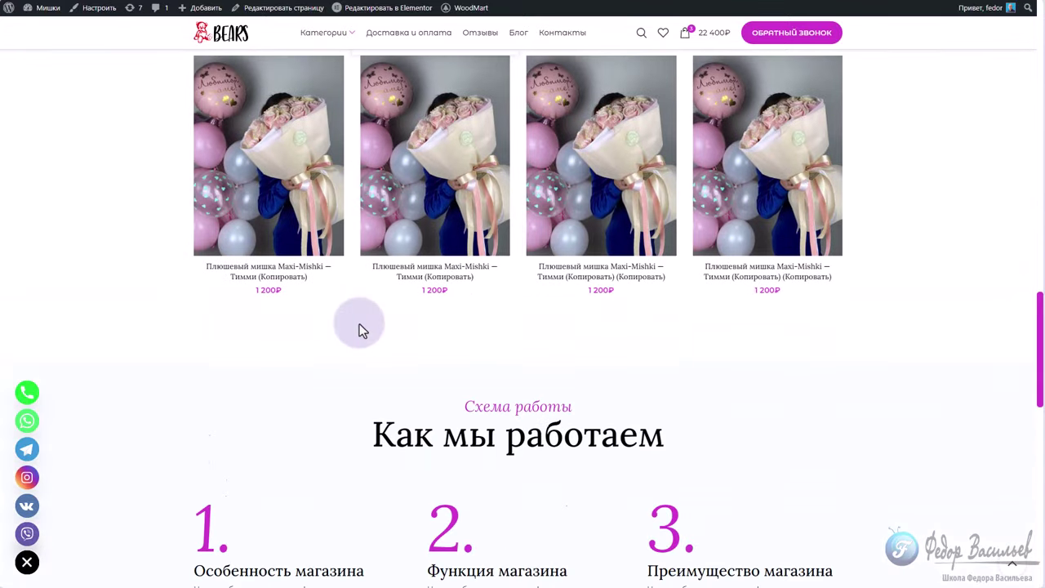
scroll(256, 442, up, 8)
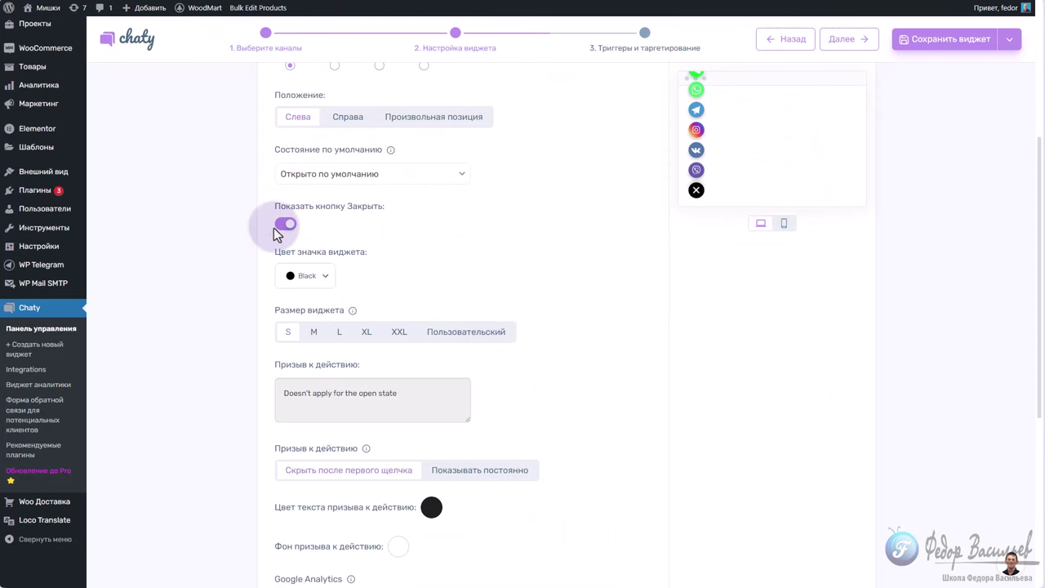
Turn off the widget's close button and set the widget icon colour to Red.
click(281, 225)
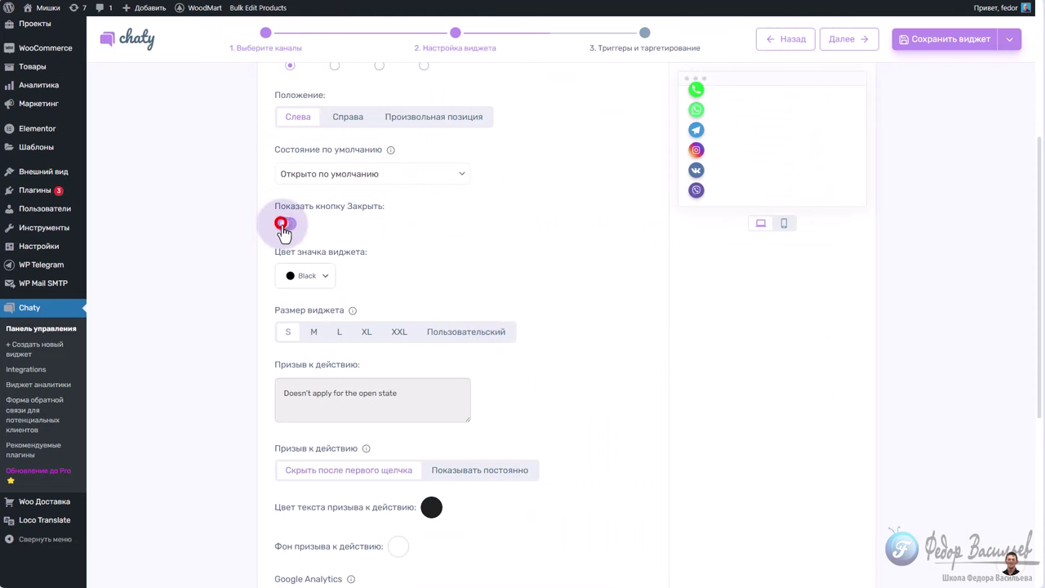
scroll(686, 221, up, 2)
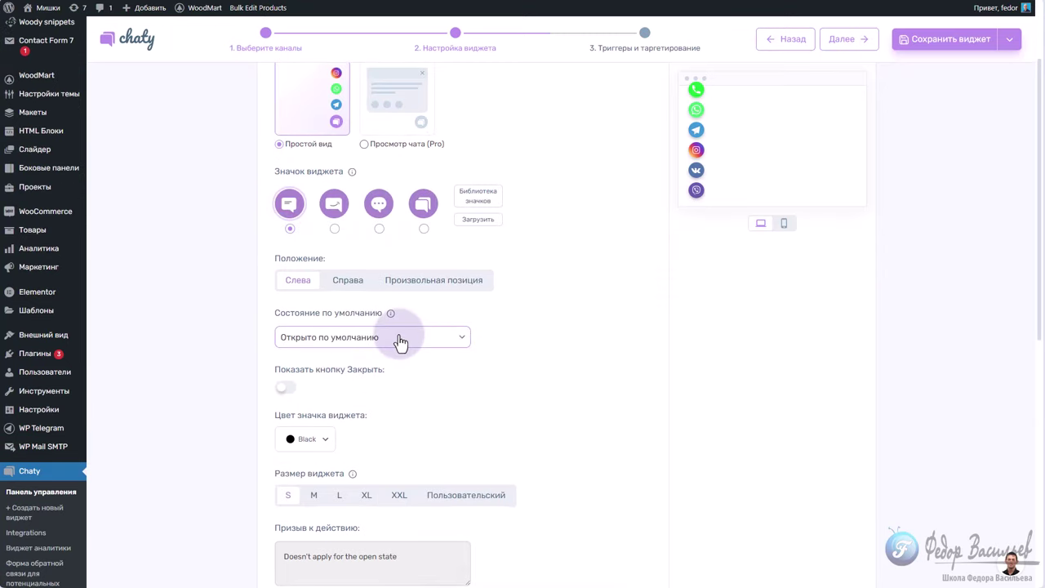
scroll(502, 367, down, 2)
click(319, 335)
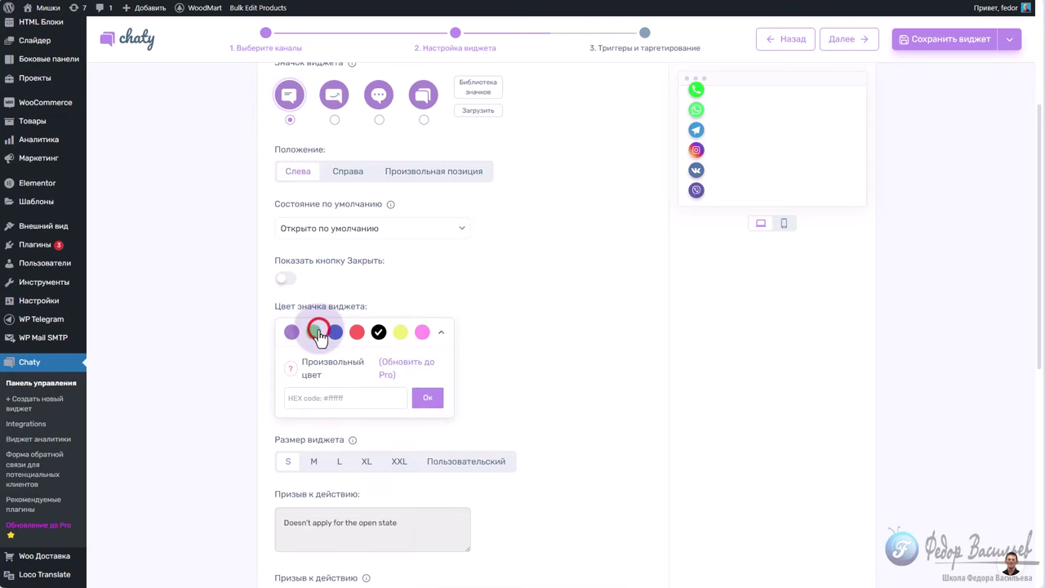
click(356, 332)
click(281, 281)
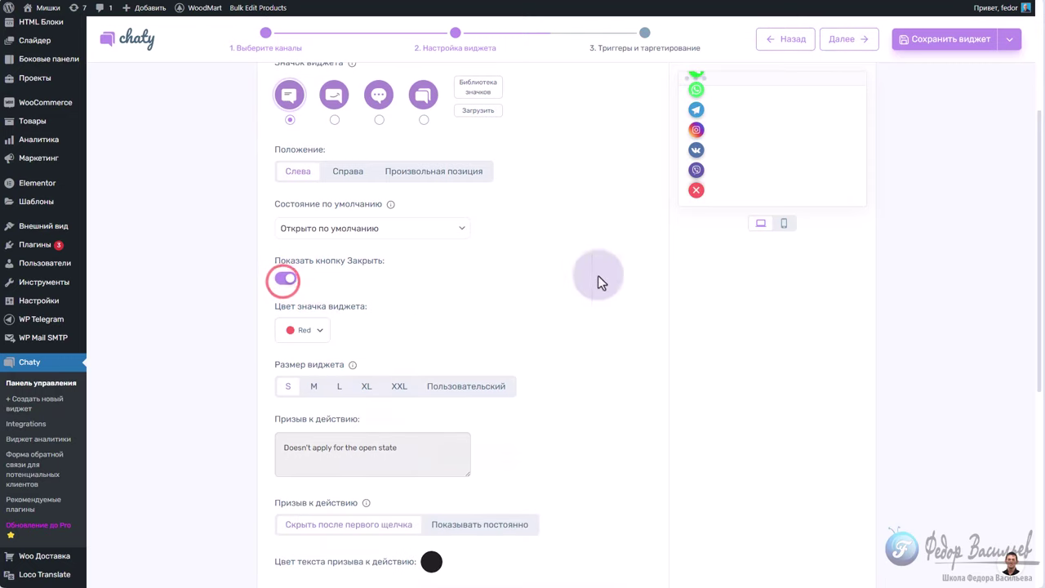
click(285, 277)
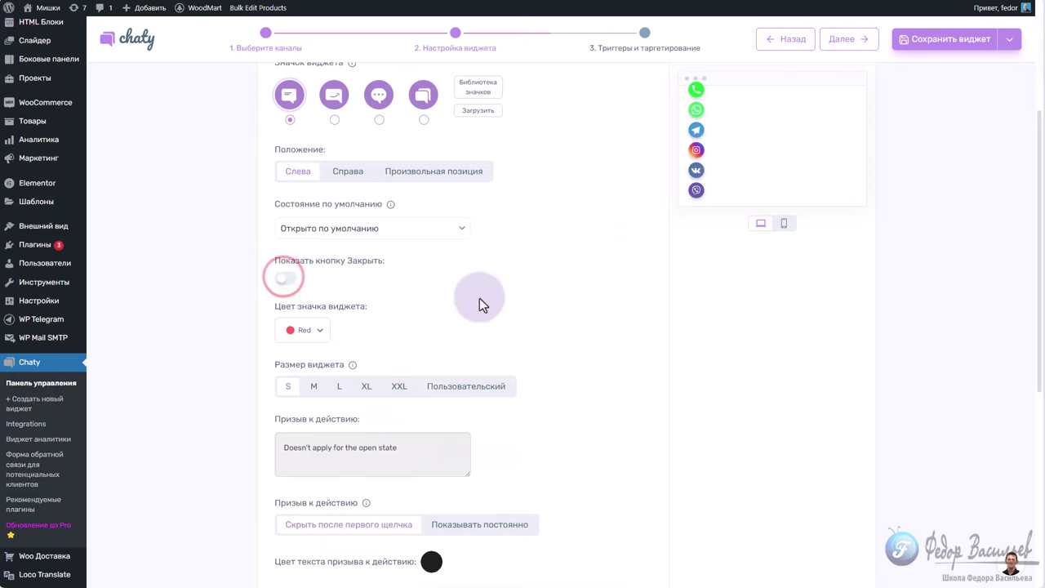
Try larger widget sizes up to XXL and the custom size in the preview, and return the size to S.
scroll(479, 300, down, 1)
click(313, 333)
click(348, 331)
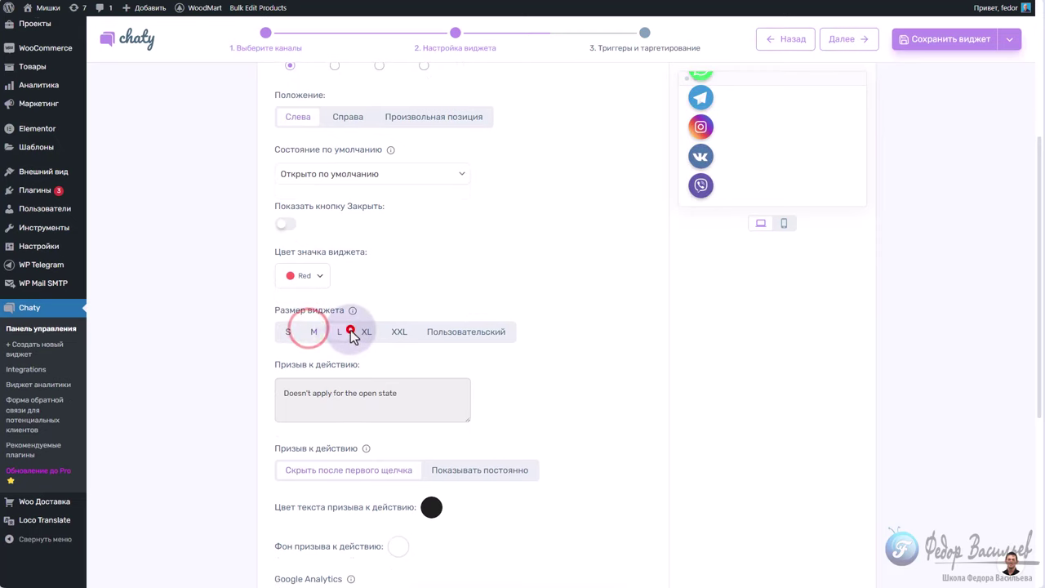
click(398, 331)
scroll(703, 138, up, 1)
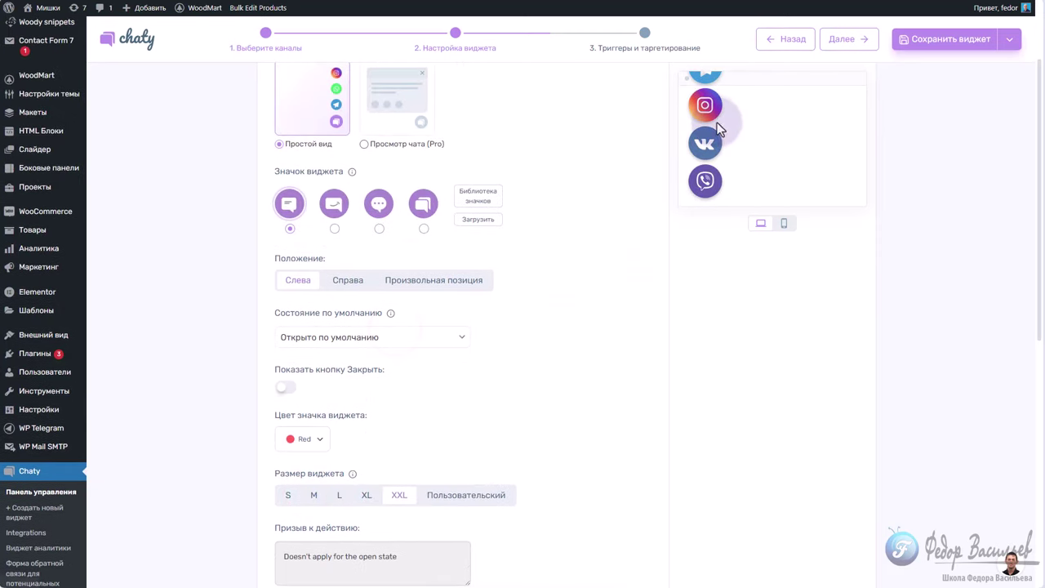
click(473, 389)
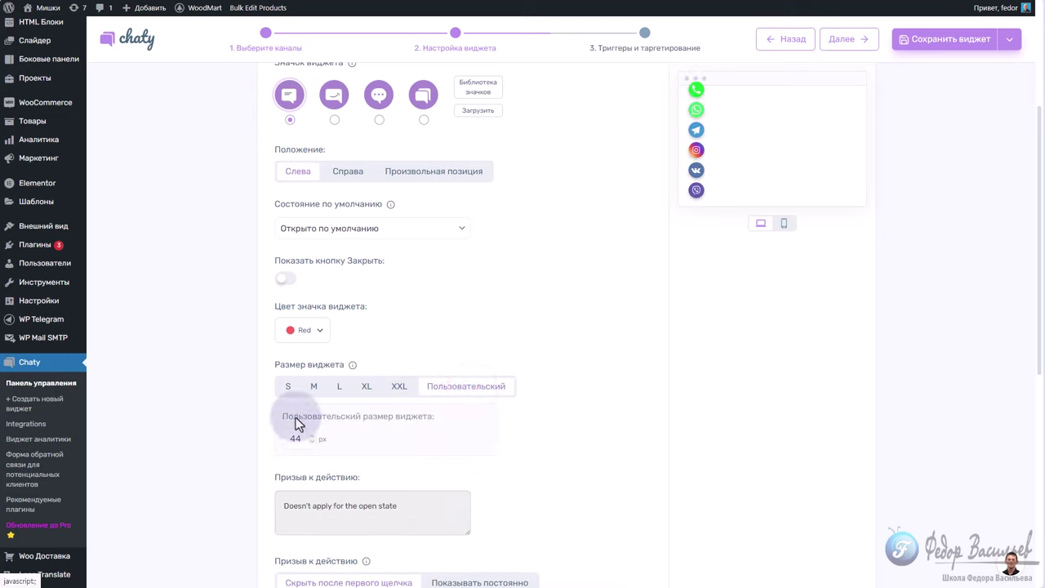
click(287, 389)
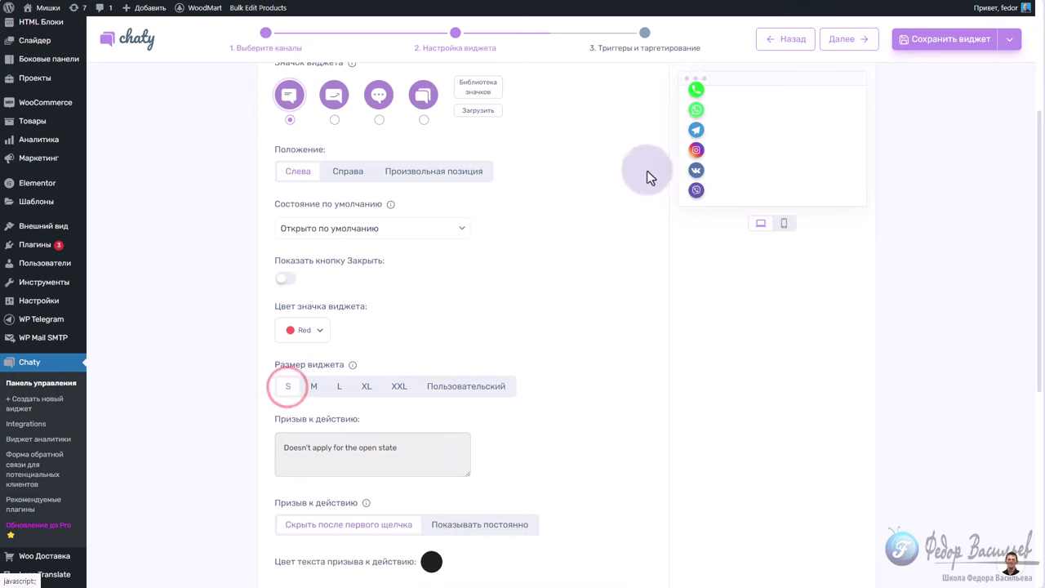
Set the default state to "Навести курсор, чтобы открыть", enter the call to action "привет", and check it in the preview.
scroll(396, 362, down, 2)
scroll(394, 343, up, 3)
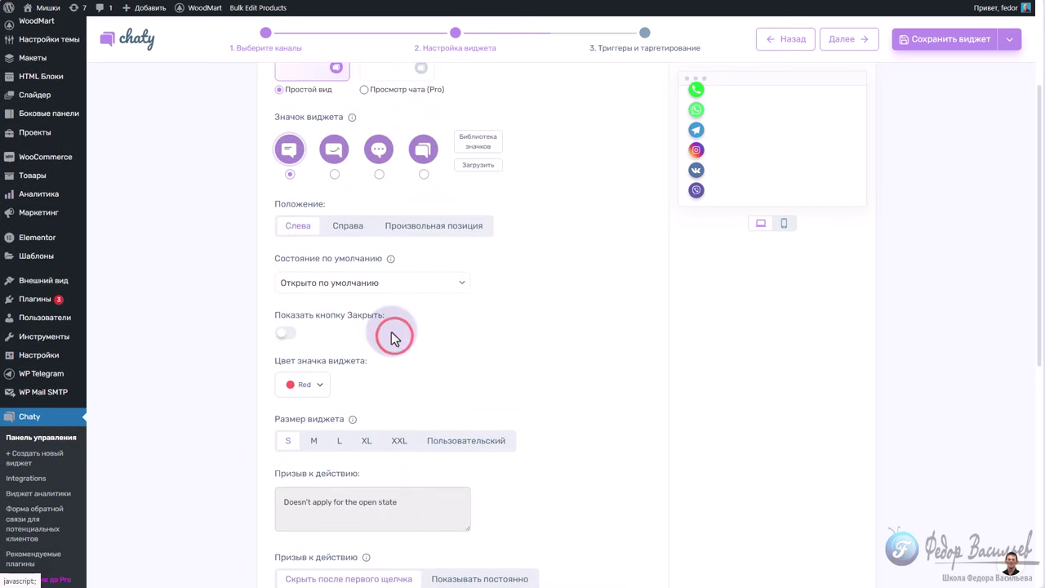
scroll(375, 342, up, 1)
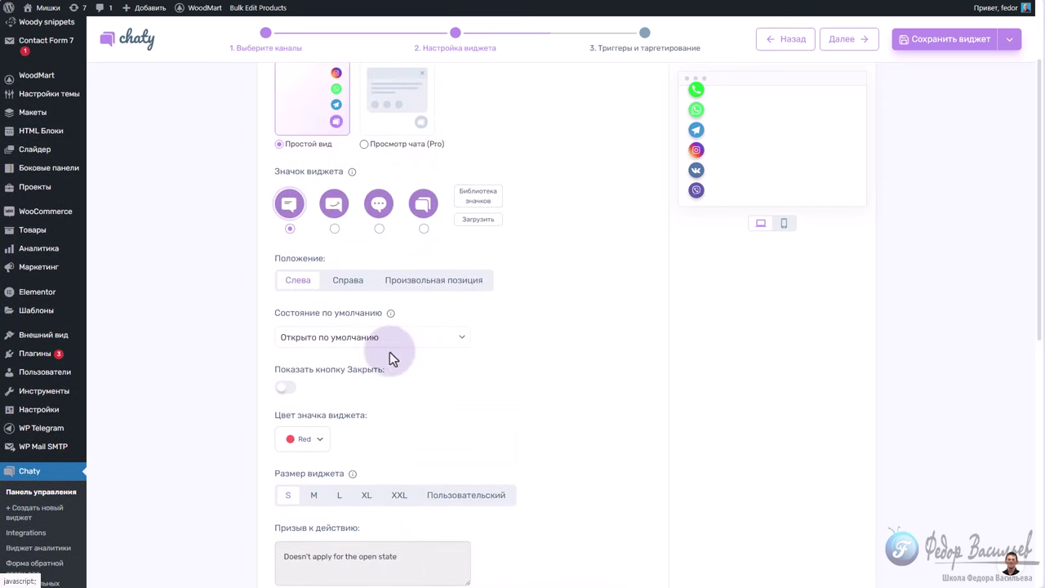
click(342, 349)
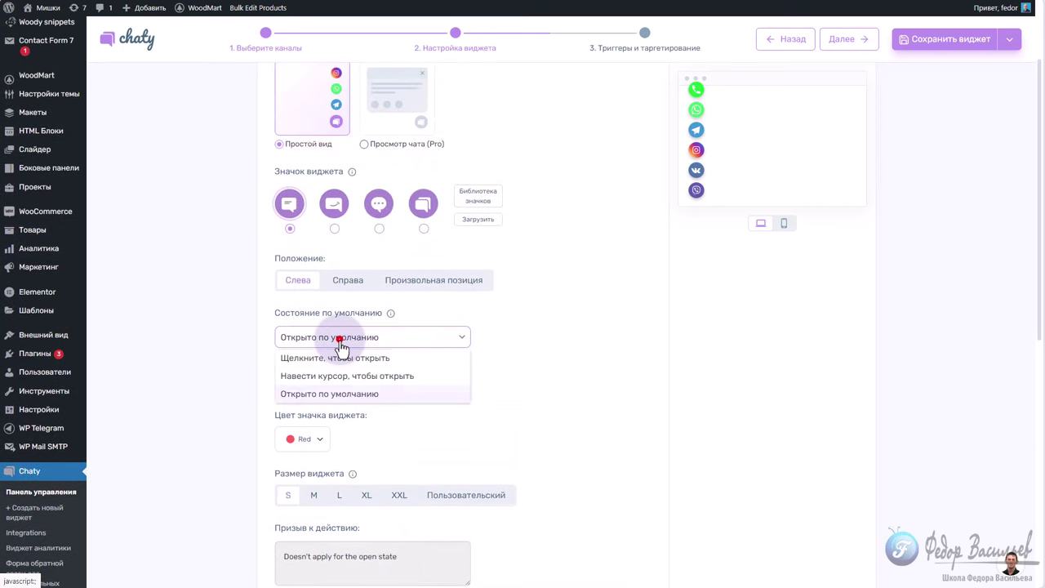
click(323, 383)
scroll(408, 351, down, 3)
click(316, 361)
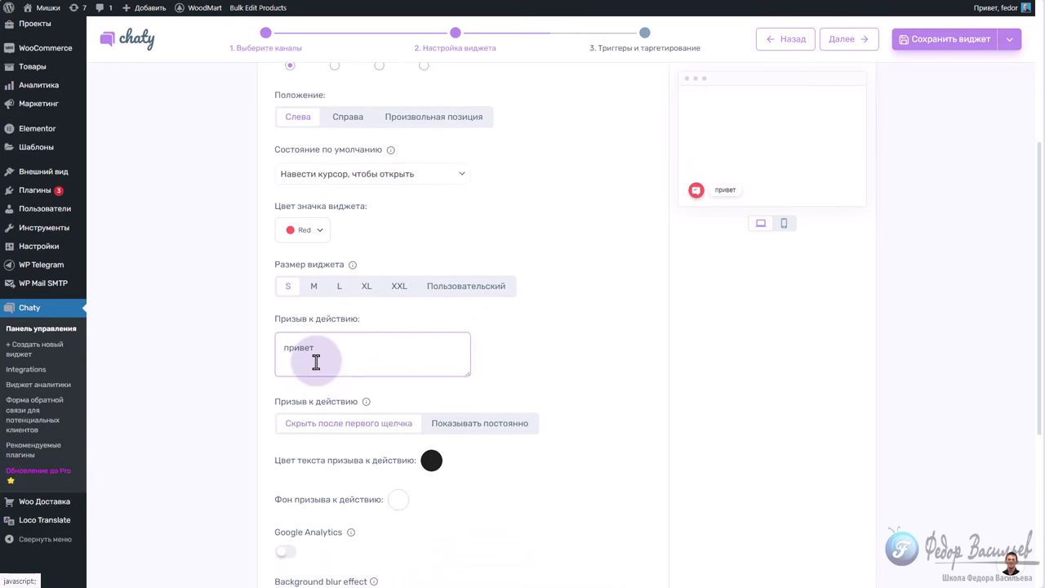
mouse_move(710, 198)
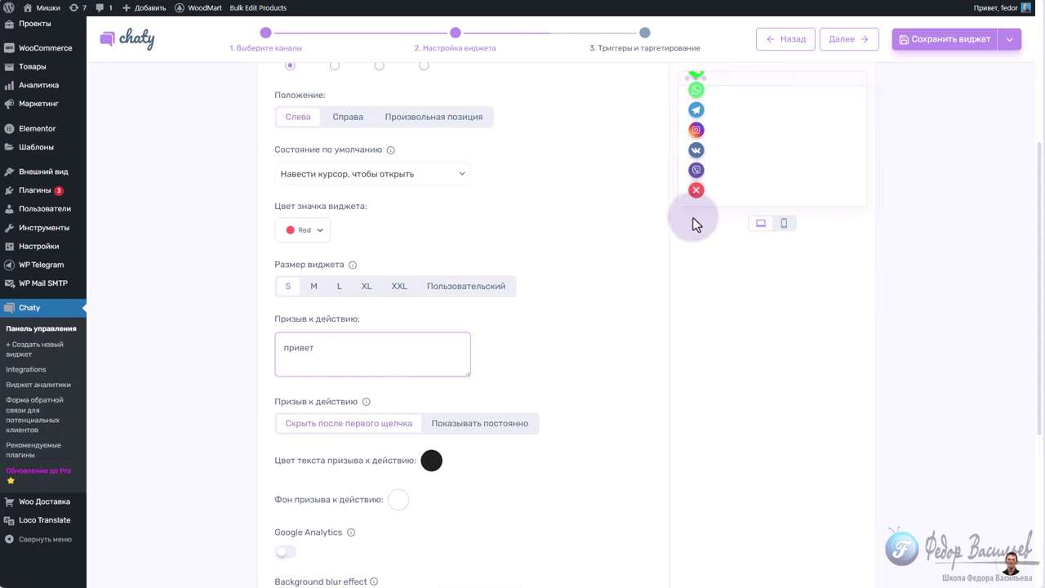
Add a second line reading "как вам помочь?" to the widget's call to action text.
key(Return)
text(как вам)
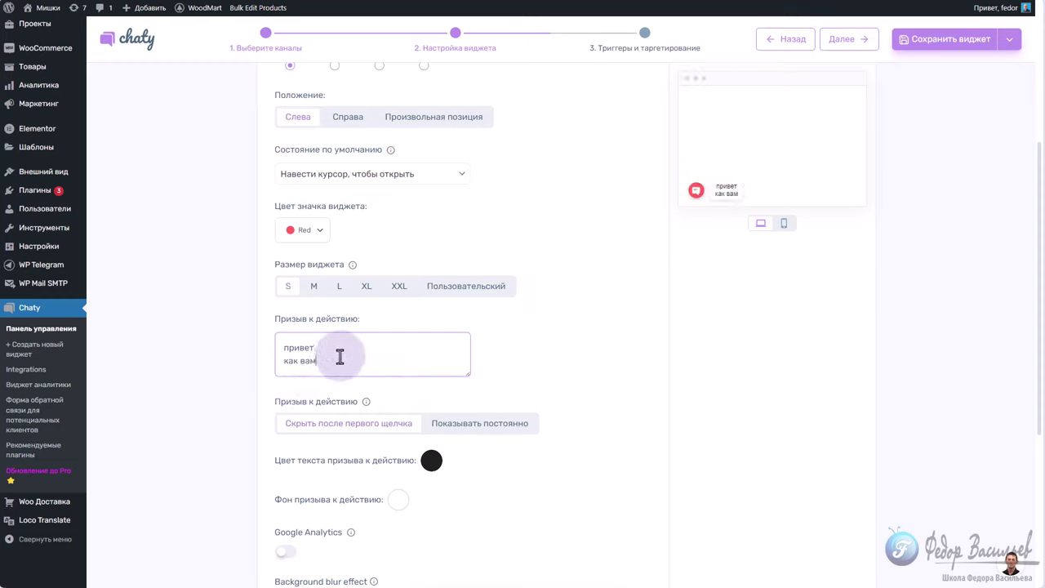
text( помочь?)
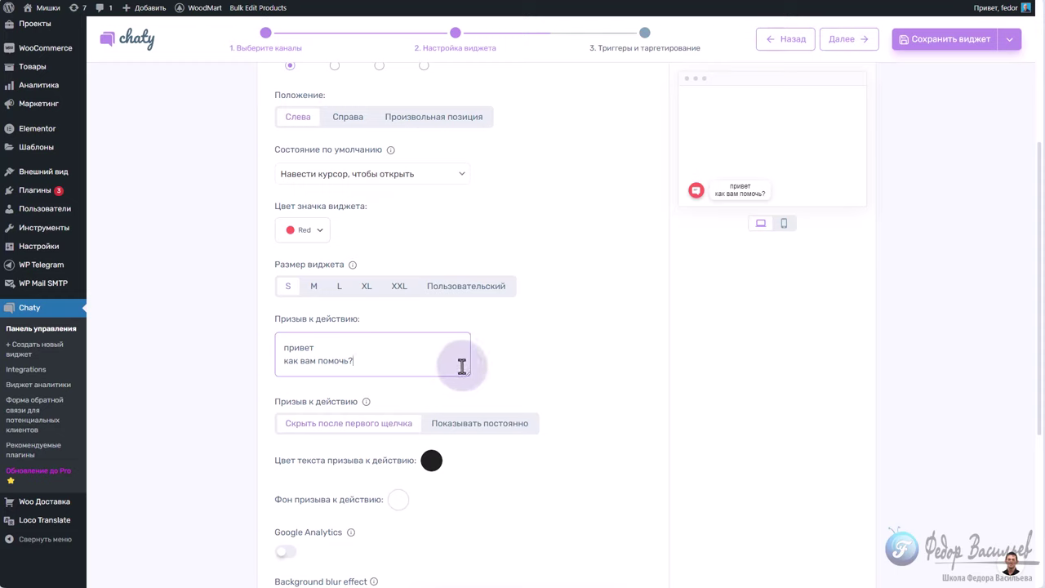
Try the call to action behaviour "Показывать постоянно" and return it to "Скрыть после первого щелчка".
mouse_move(366, 402)
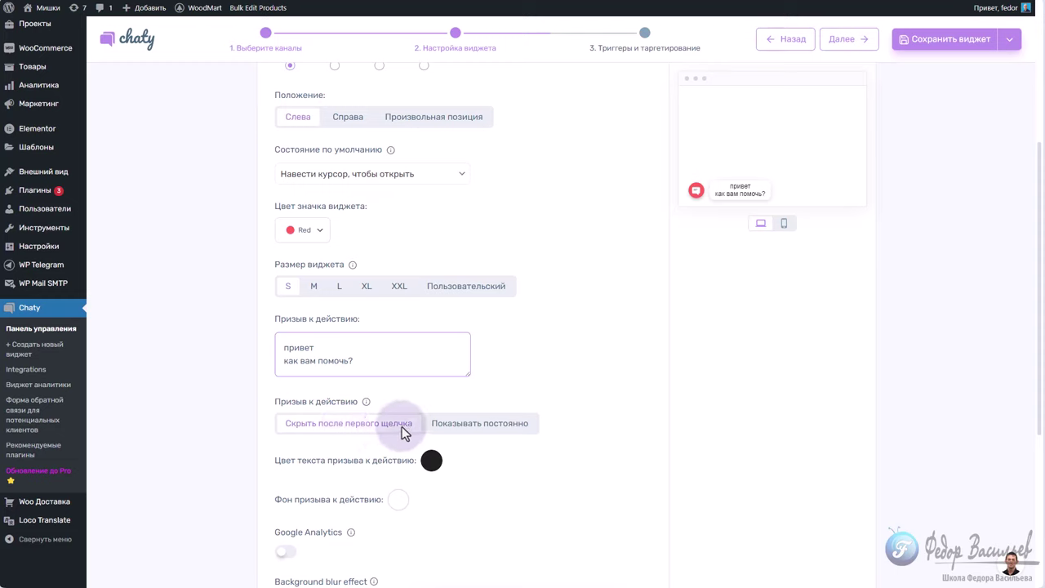
click(483, 423)
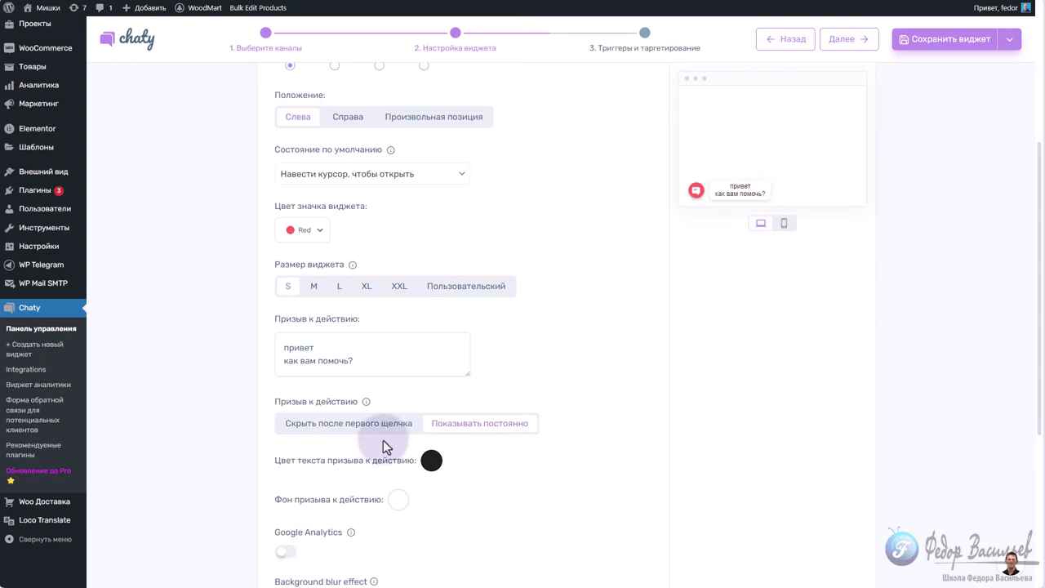
click(348, 422)
scroll(342, 401, down, 2)
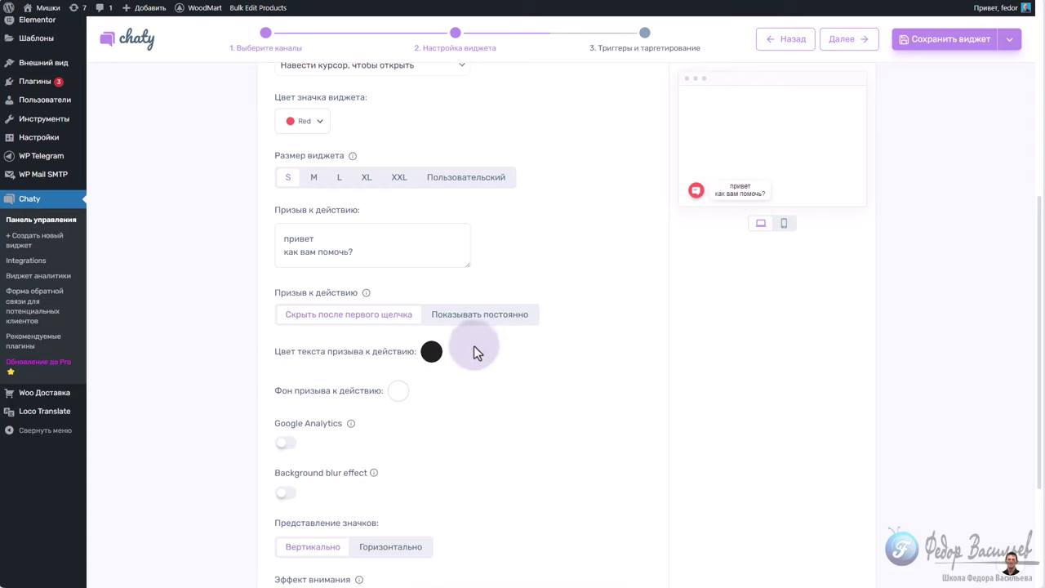
triple_click(356, 250)
click(496, 373)
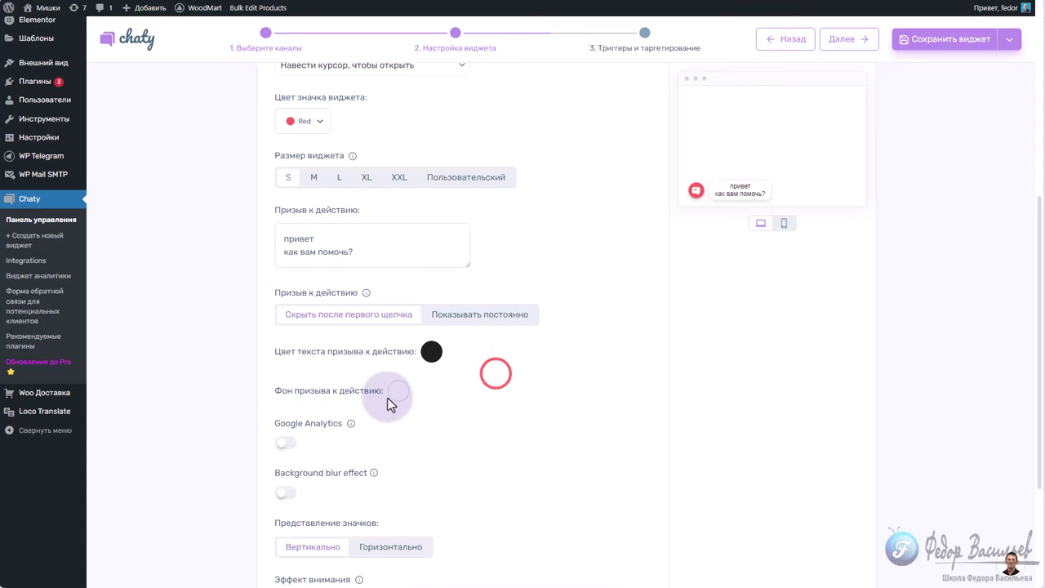
Look at the call to action background colour, and try to turn on Google Analytics and the background blur effect.
scroll(389, 400, down, 2)
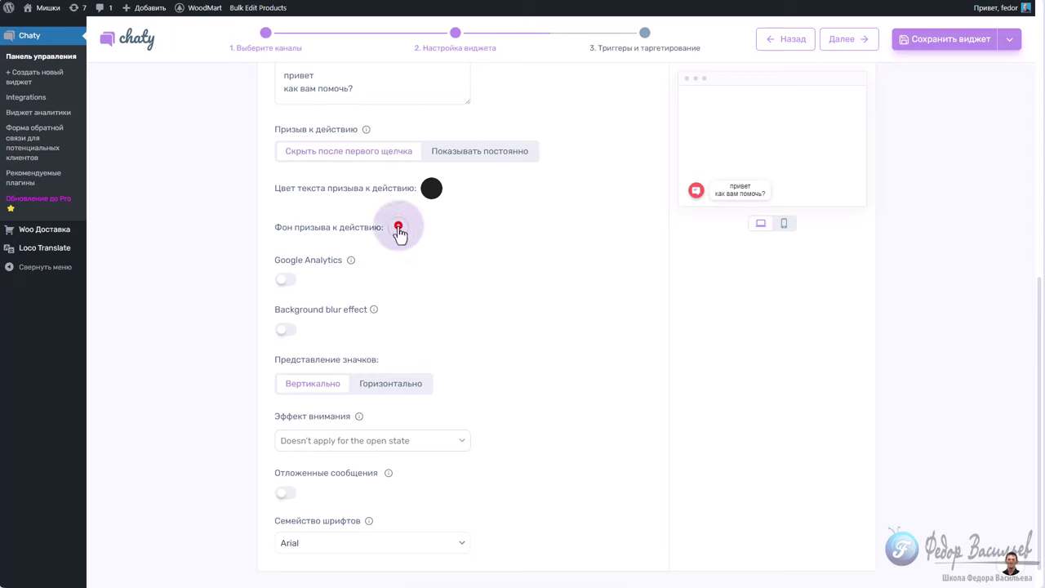
click(399, 226)
click(480, 212)
mouse_move(349, 260)
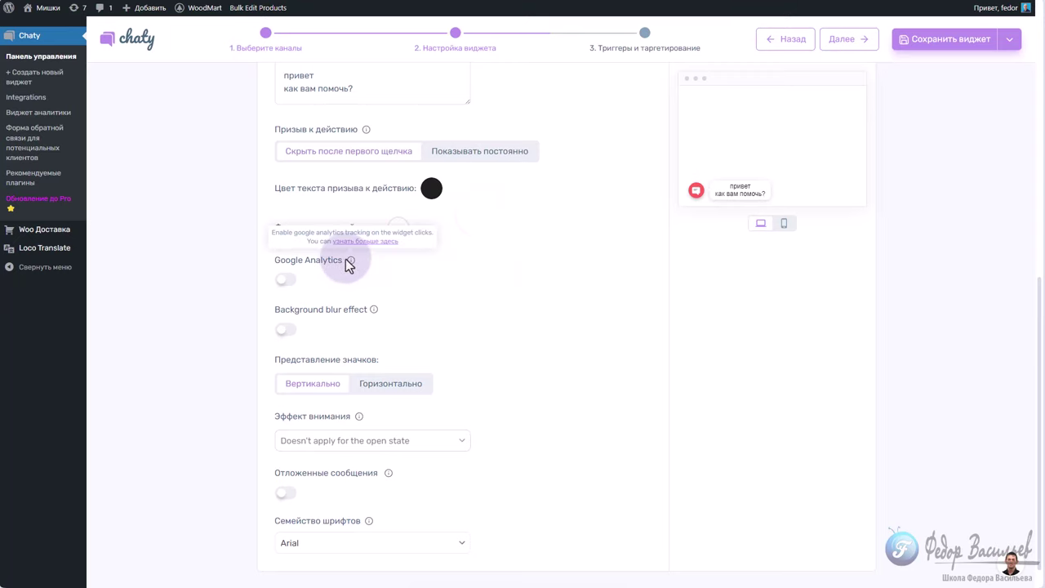
click(289, 280)
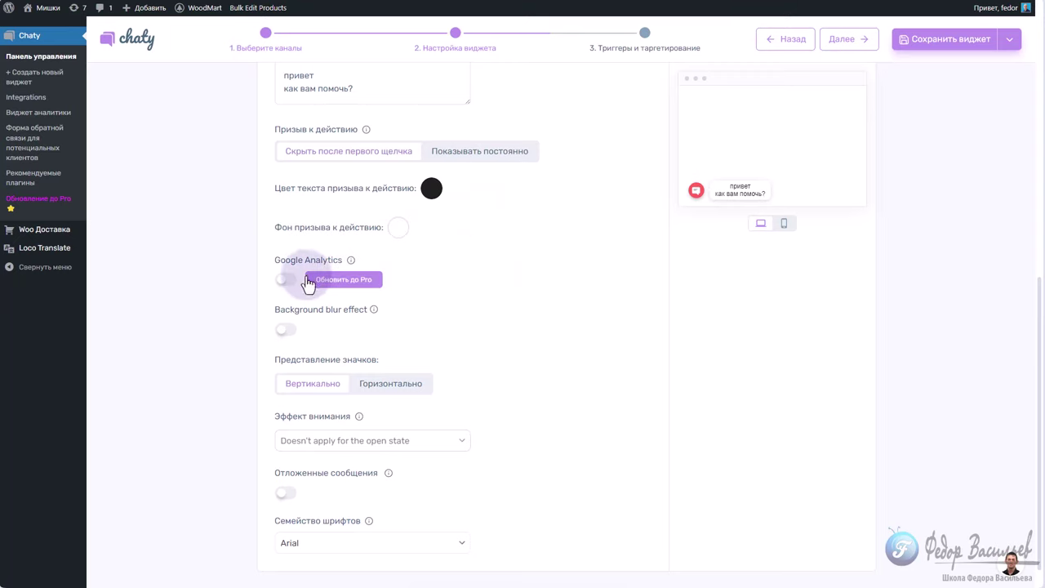
click(289, 332)
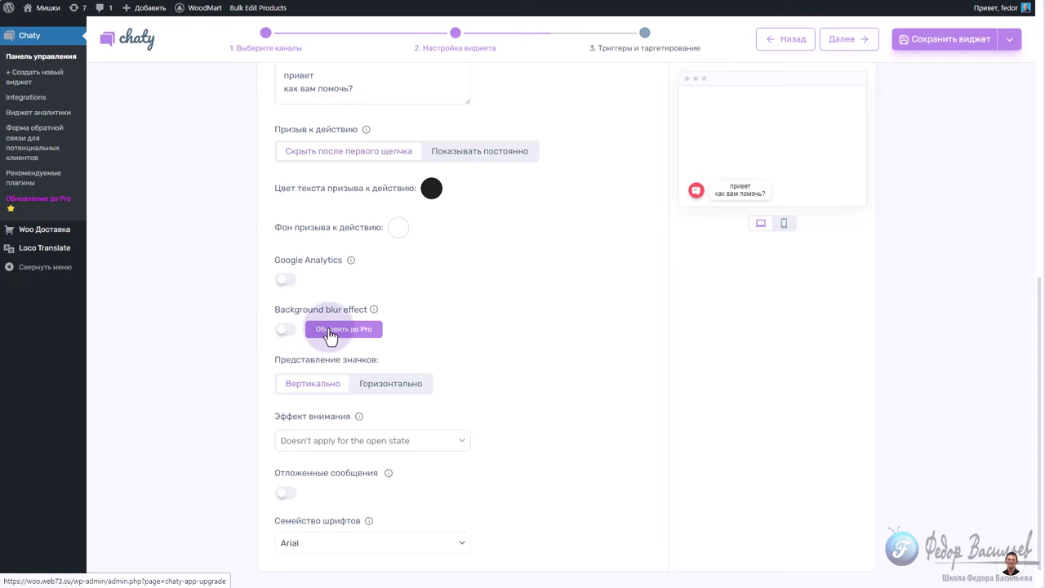
Set the icon view to "Горизонтально" and save the widget.
scroll(430, 341, down, 1)
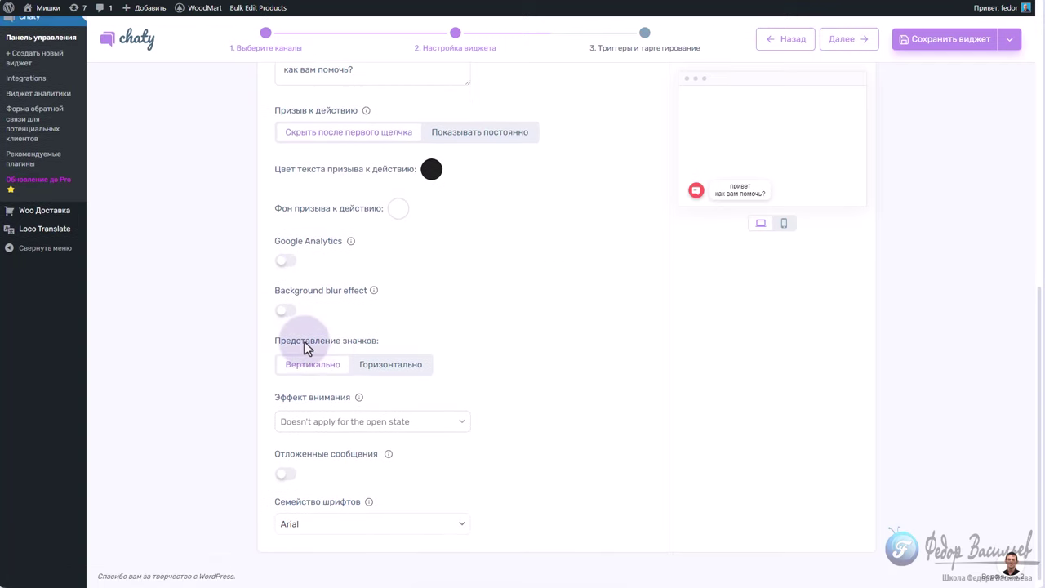
click(400, 365)
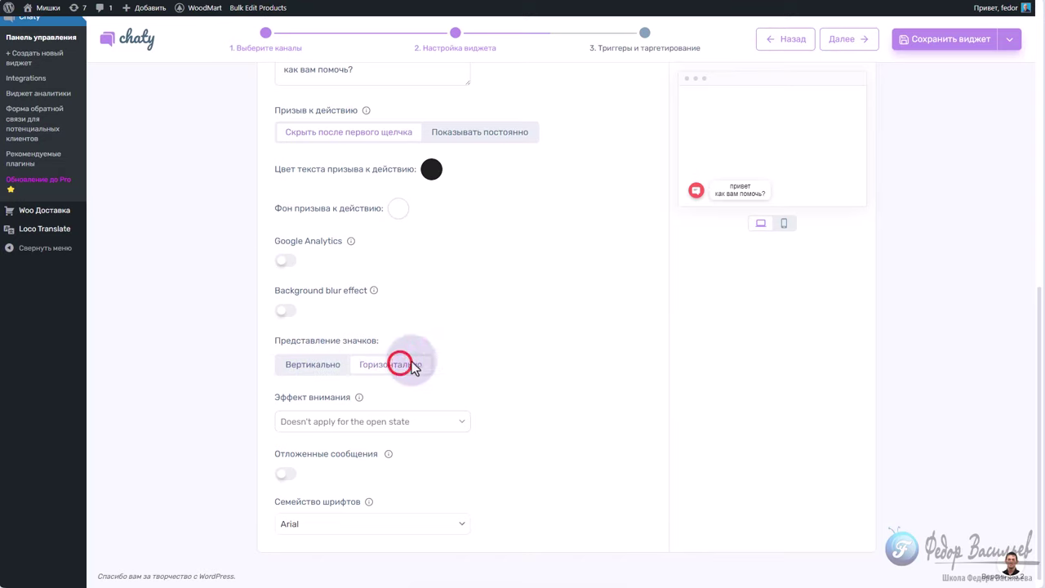
click(933, 48)
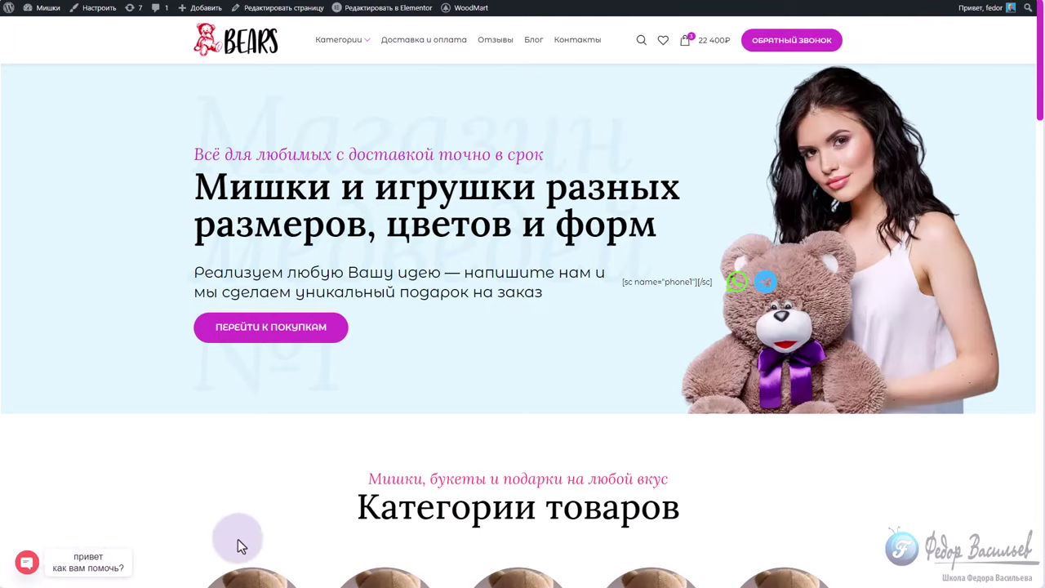
Examine on the live homepage how the call to action and the horizontal row of channel icons behave when the widget is opened and closed.
scroll(238, 539, down, 5)
scroll(331, 512, up, 5)
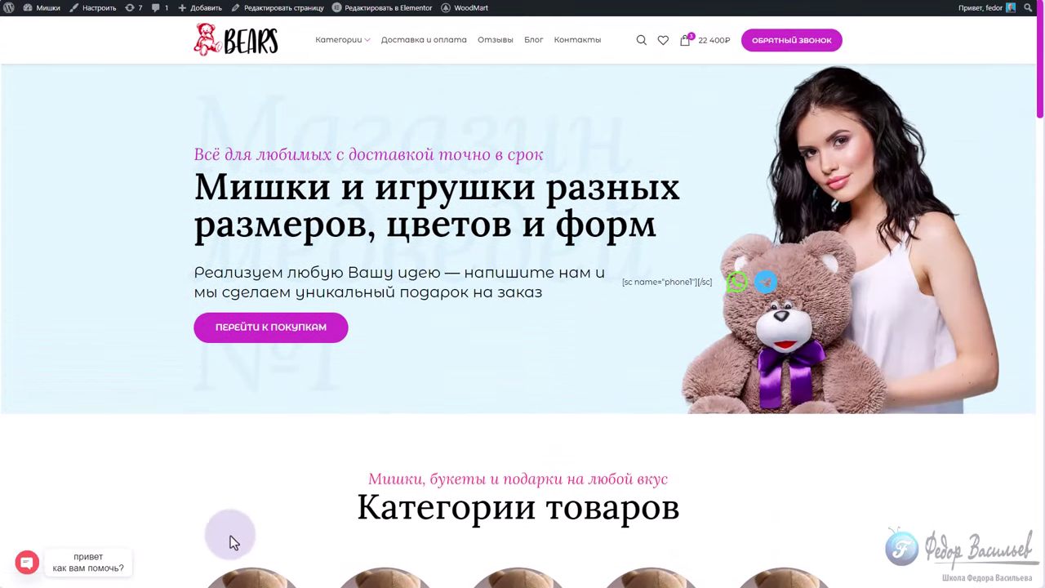
click(27, 562)
click(27, 562)
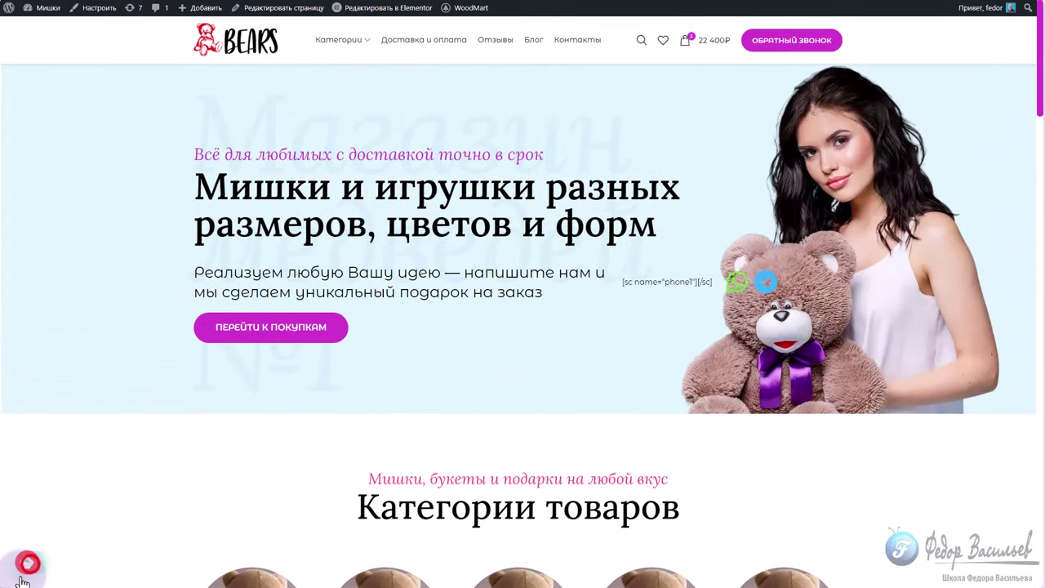
click(22, 573)
click(23, 572)
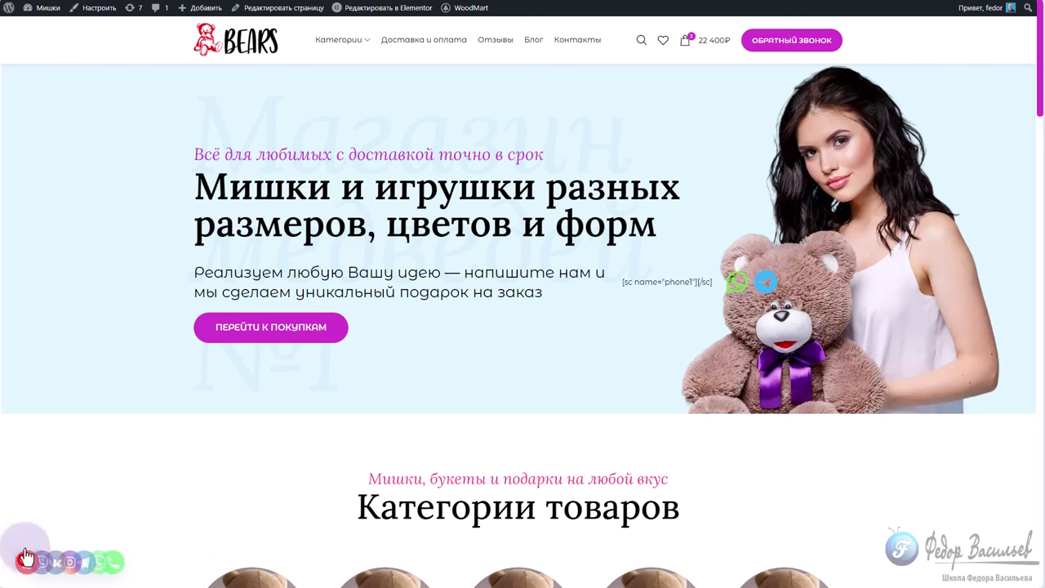
click(25, 561)
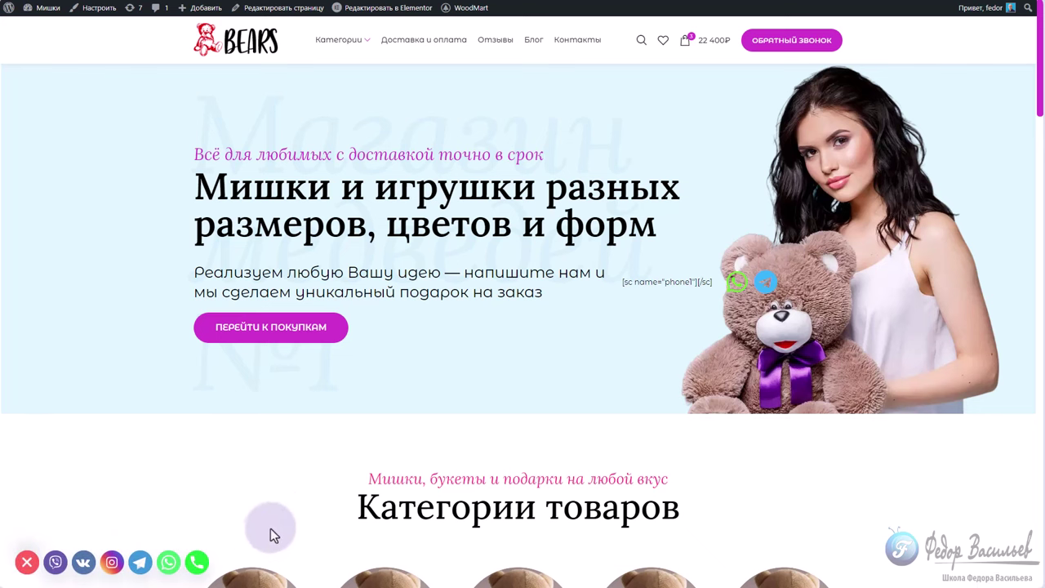
scroll(275, 534, down, 5)
scroll(292, 493, up, 5)
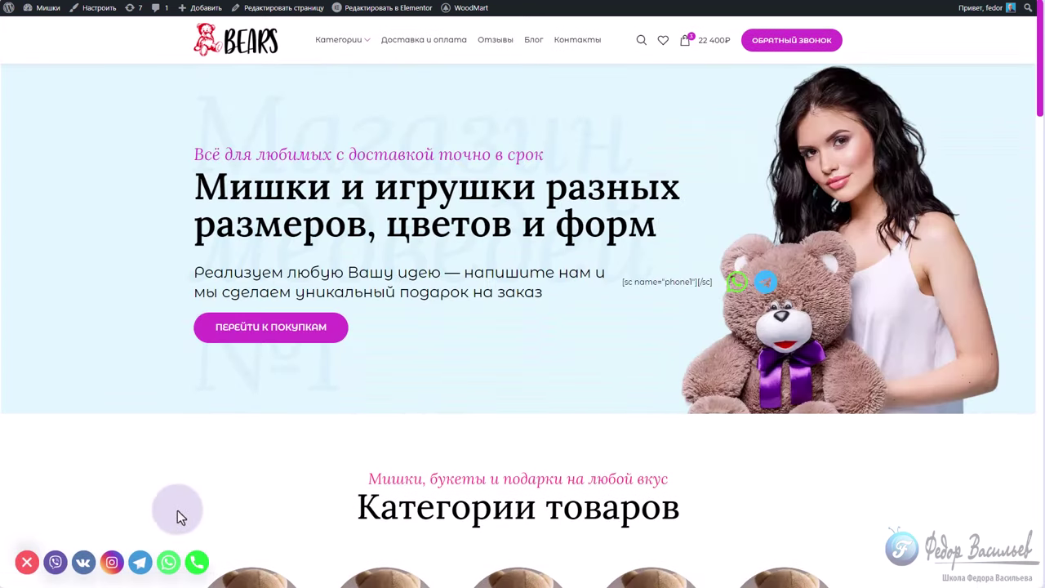
click(27, 562)
scroll(89, 496, down, 3)
scroll(81, 523, up, 3)
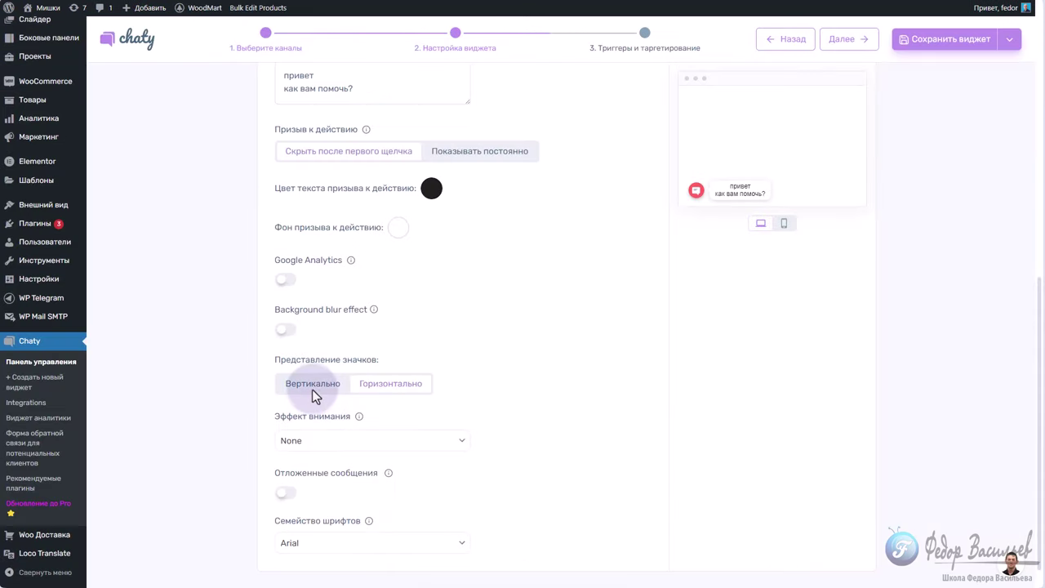
Return the icon view to "Вертикально" and set the attention effect to Pulse.
click(311, 383)
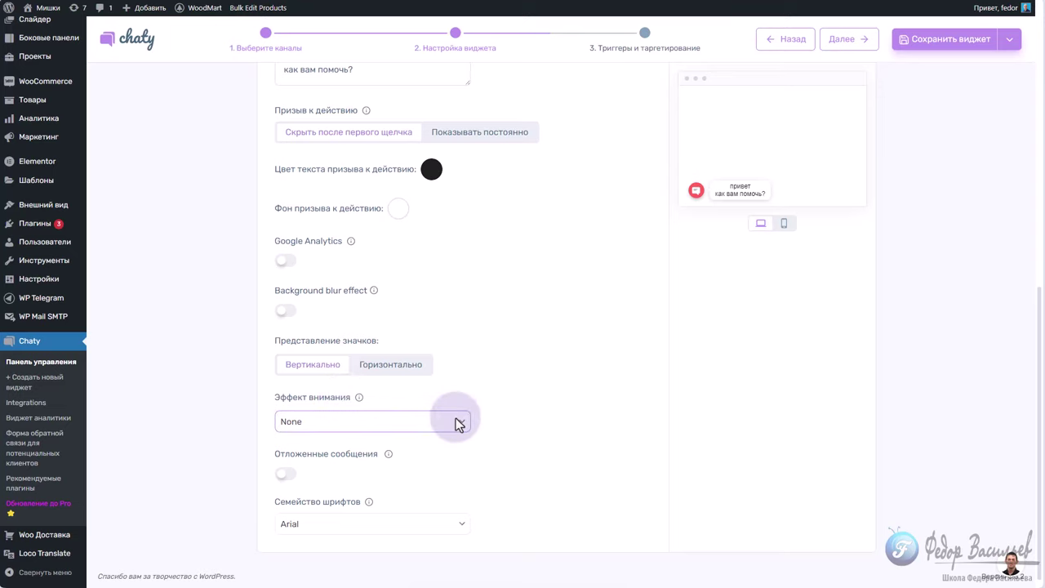
click(309, 426)
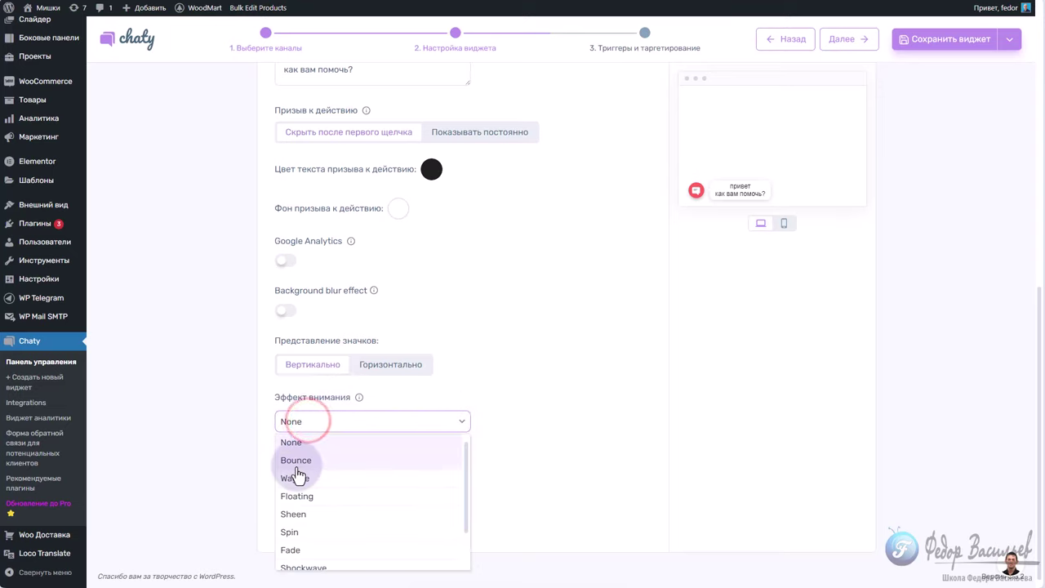
scroll(298, 523, down, 2)
click(288, 563)
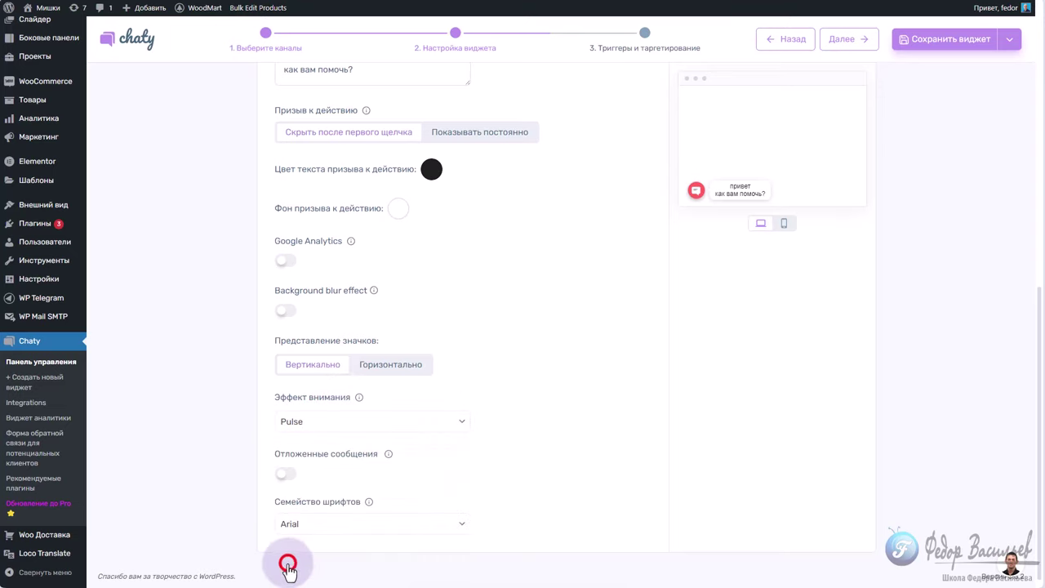
Change the attention effect to Bounce and check the widget in the preview.
click(302, 421)
click(292, 462)
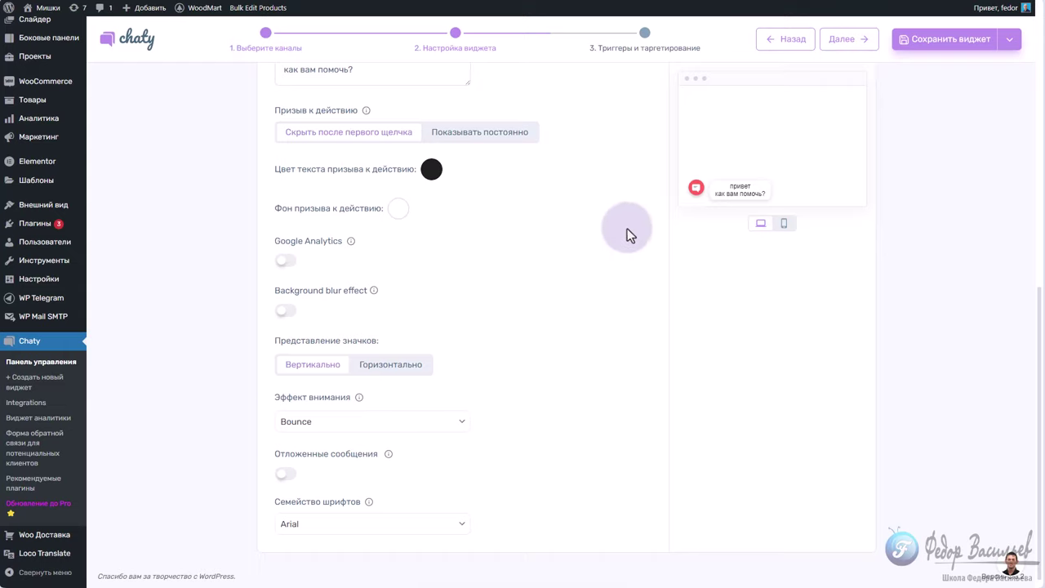
click(695, 190)
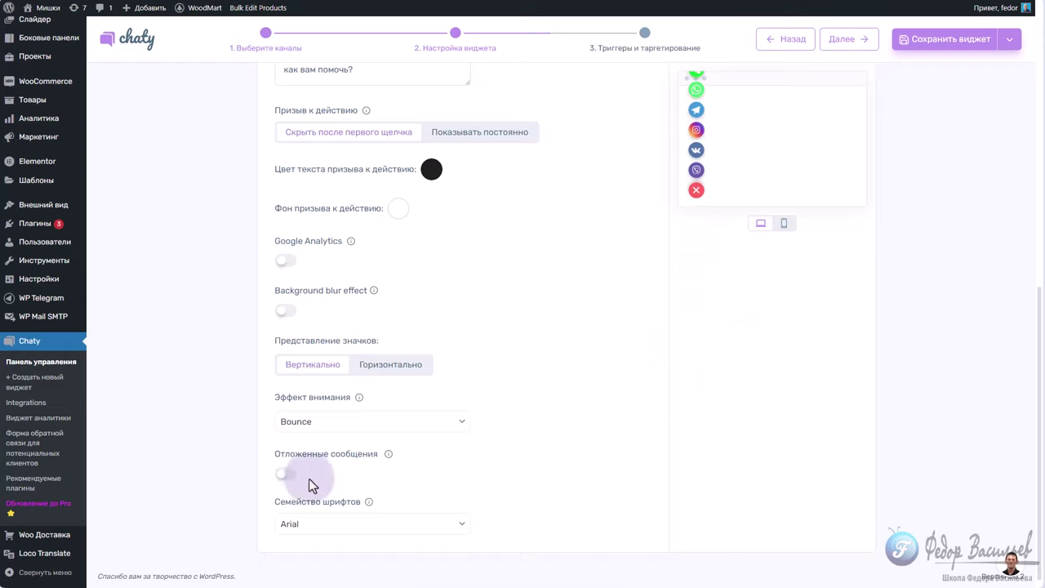
Turn on the pending messages option "Отложенные сообщения" and test the widget's message badge by opening the channels in the preview.
click(283, 474)
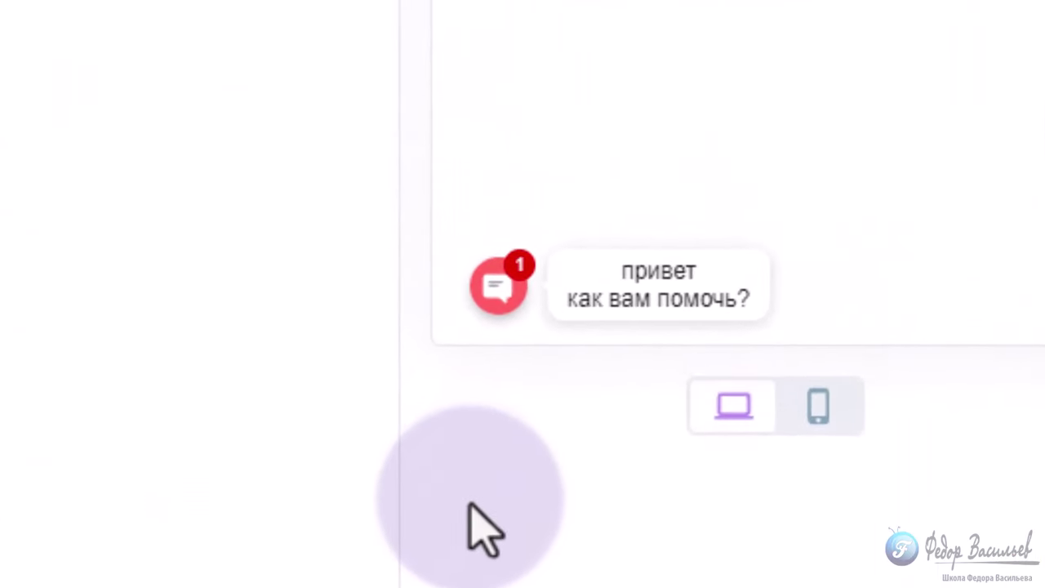
click(500, 290)
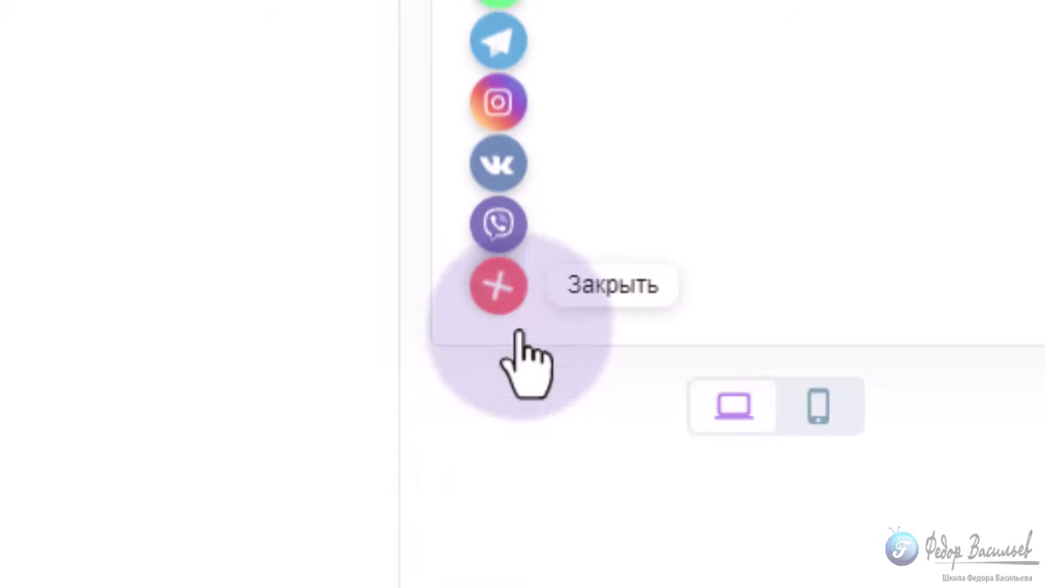